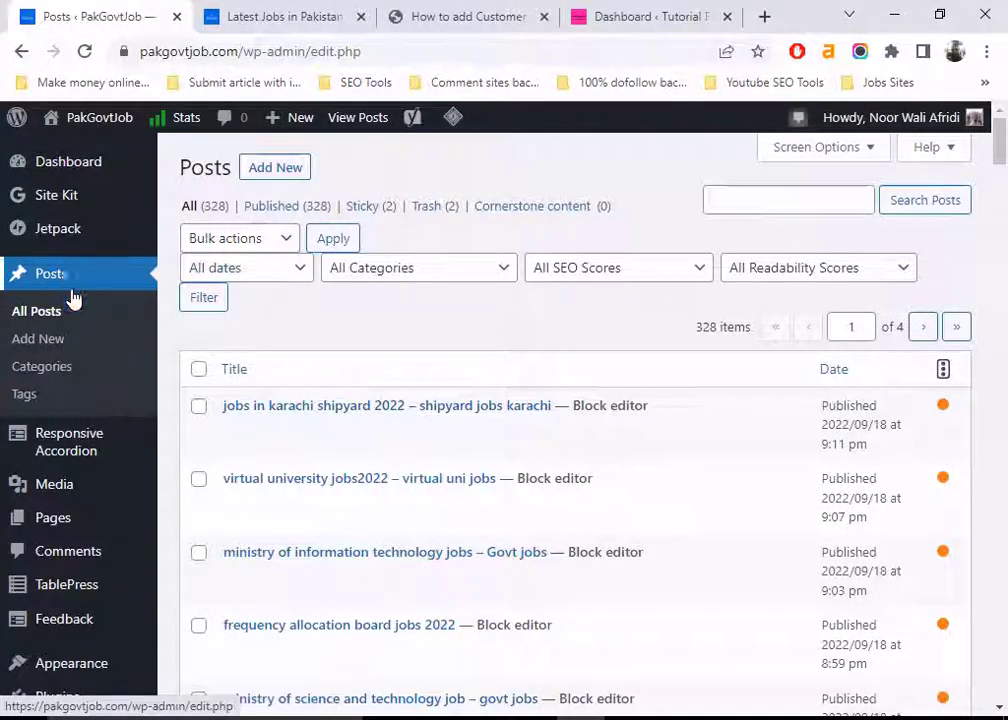
Open Settings > Discussion in the PakGovtJob admin sidebar
scroll(120, 538, "down", 5)
scroll(148, 270, "up", 5)
scroll(120, 353, "down", 5)
scroll(99, 540, "down", 5)
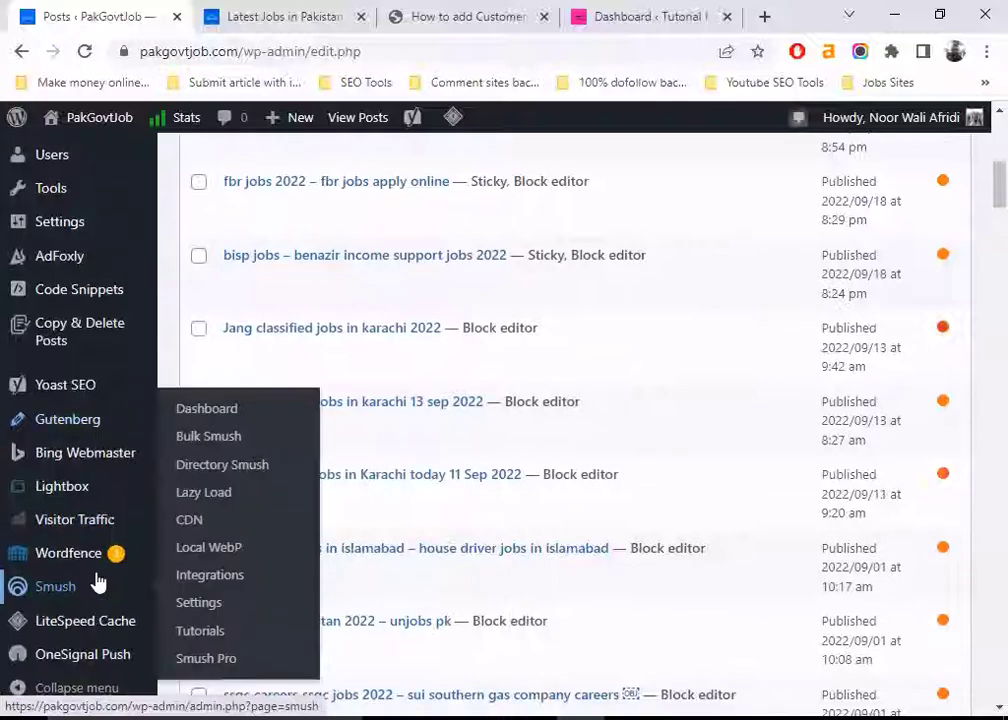
mouse_move(66, 222)
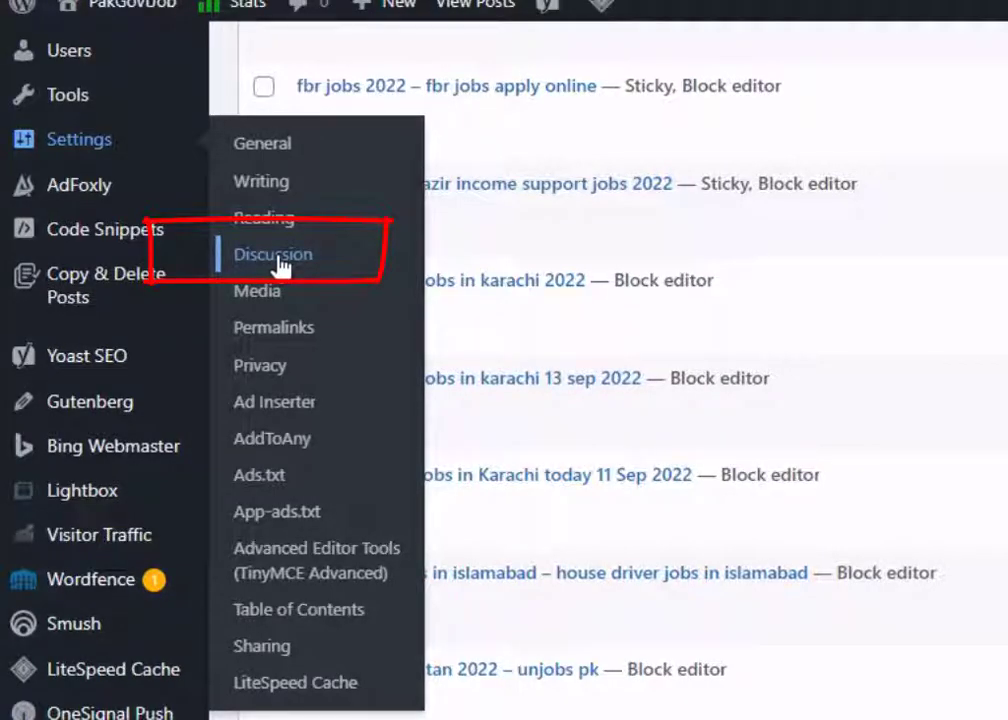
left_click(280, 265)
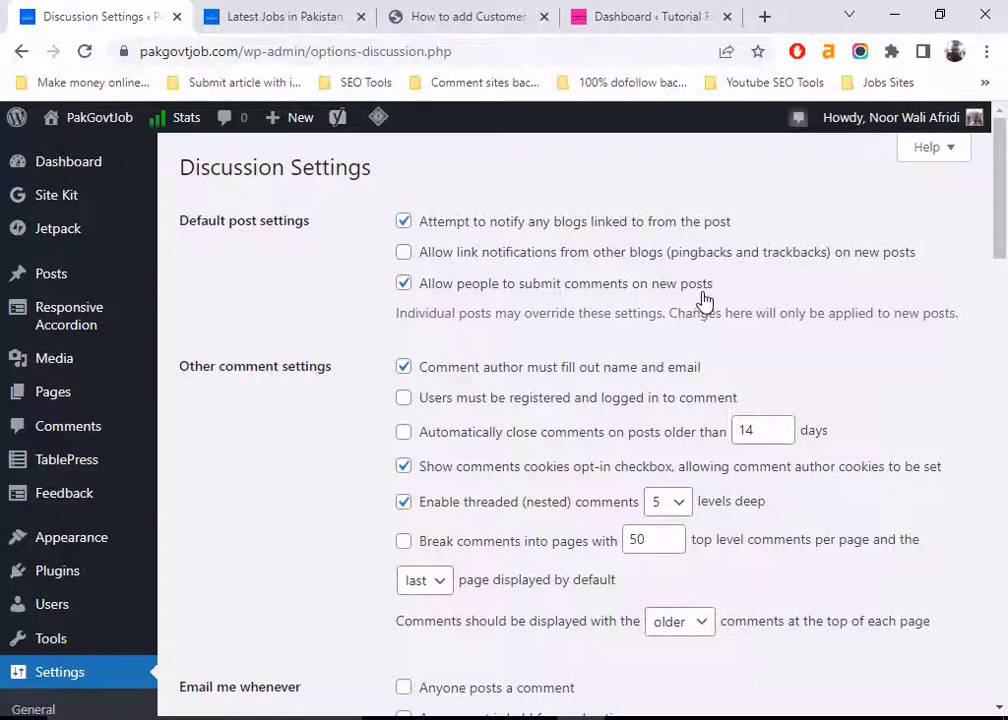
Untick 'Allow people to submit comments on new posts' and look over the rest of the page
left_click(404, 284)
scroll(326, 529, "down", 15)
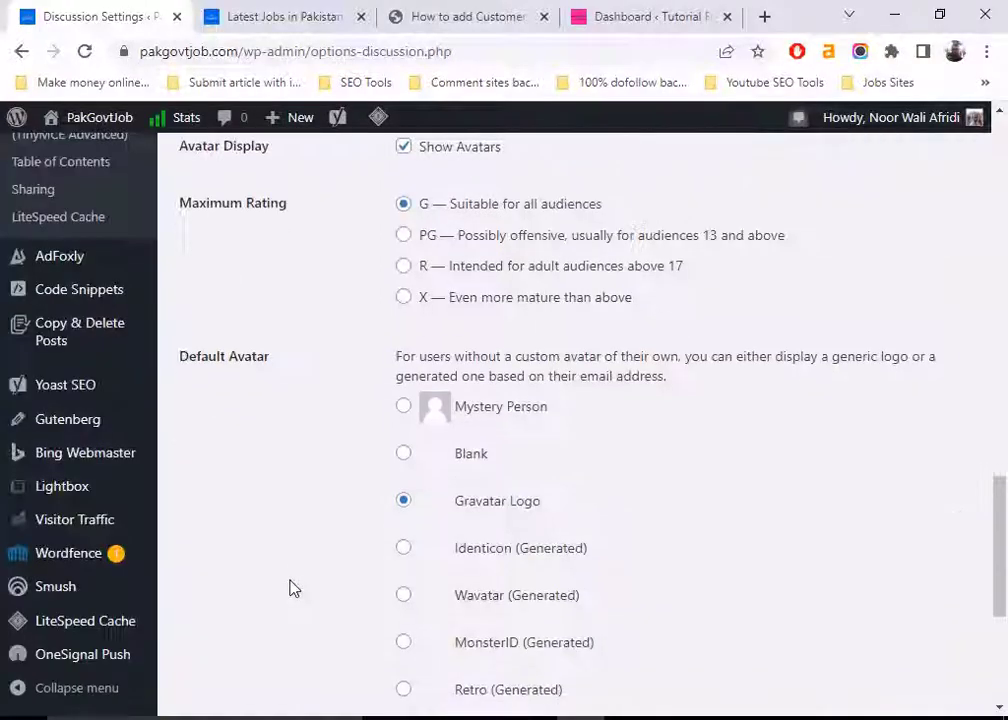
scroll(355, 540, "up", 10)
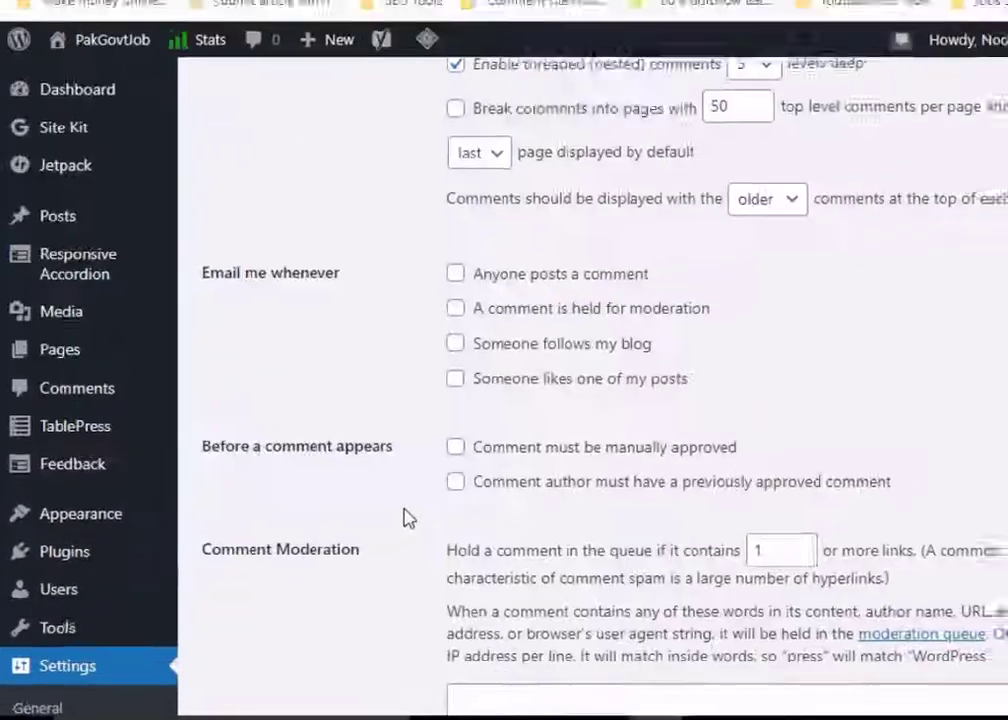
scroll(407, 517, "up", 4)
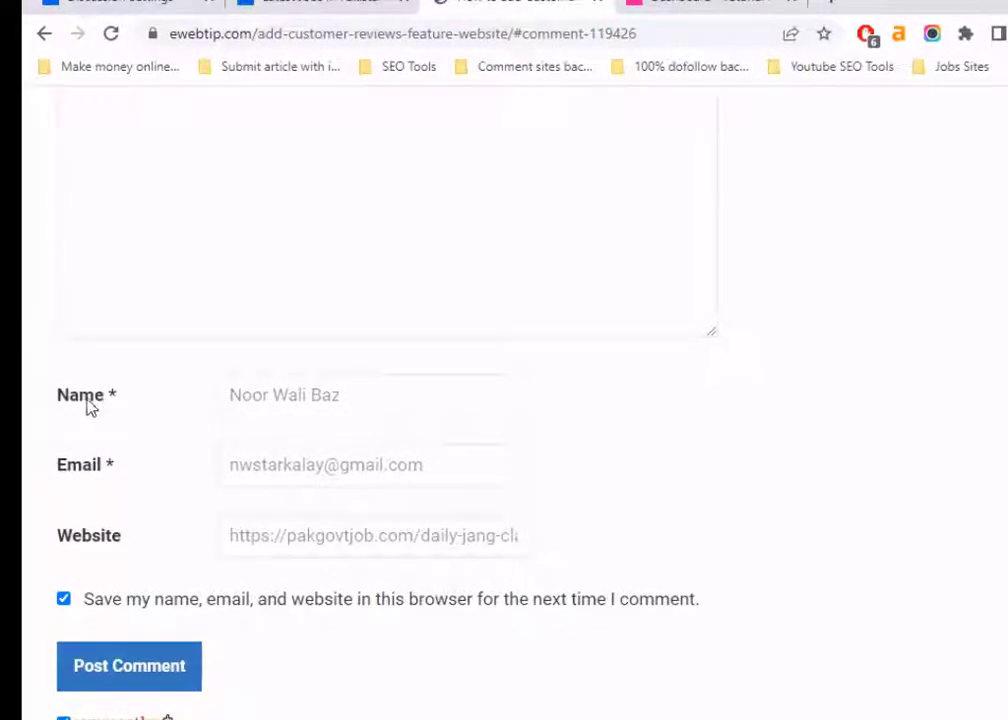
Inspect the eWebTip form's prefilled name, email and website fields and its comment box
left_click(383, 396)
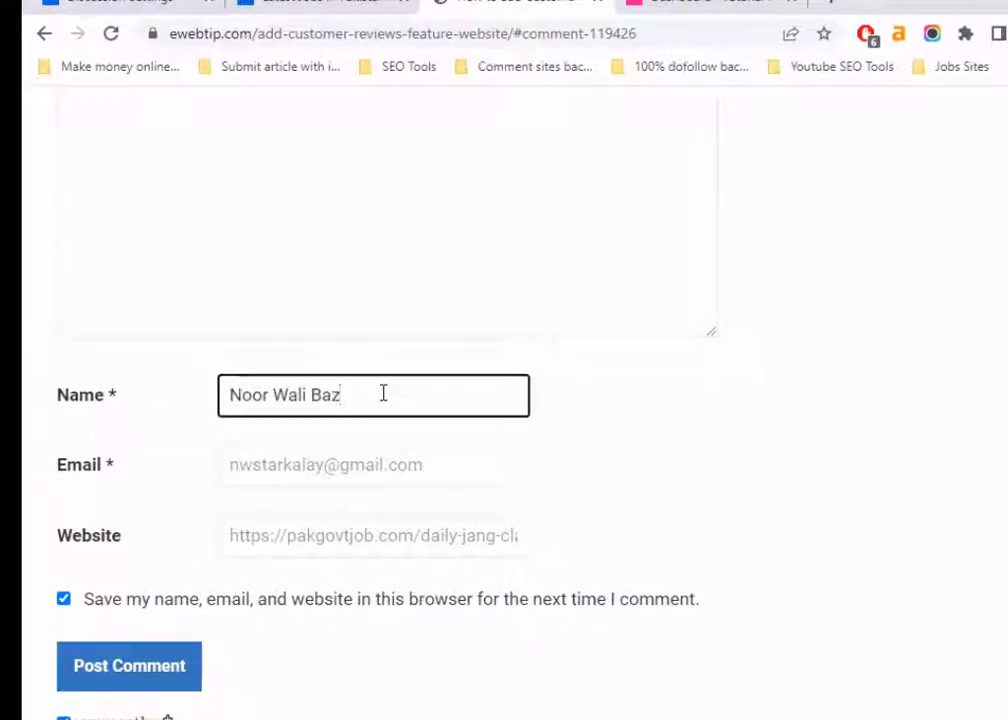
left_click(446, 467)
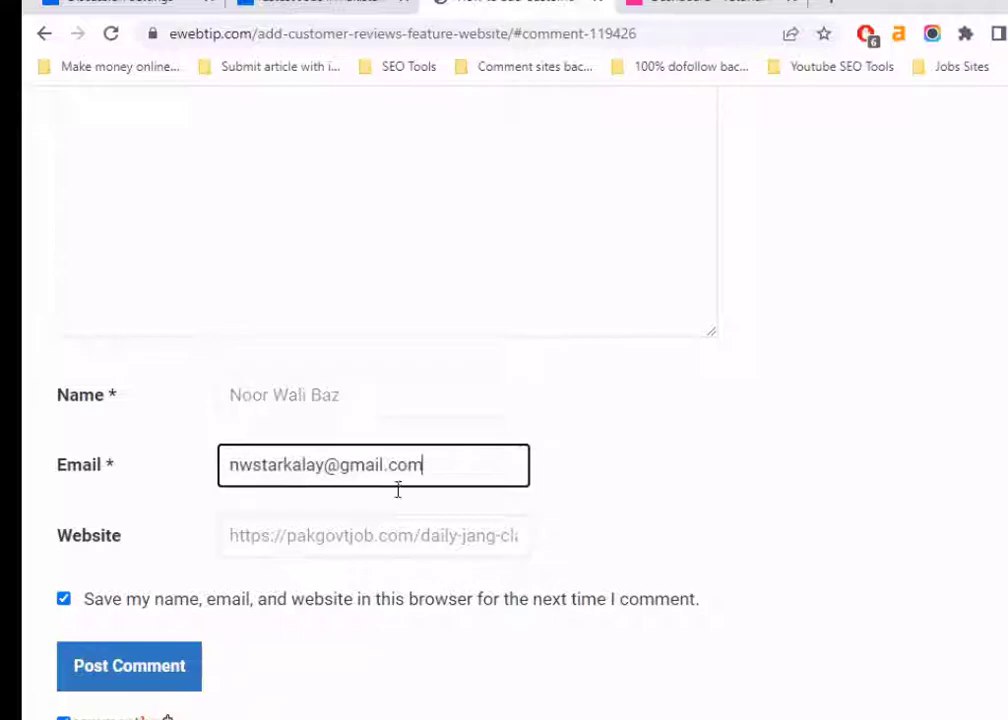
left_click(463, 537)
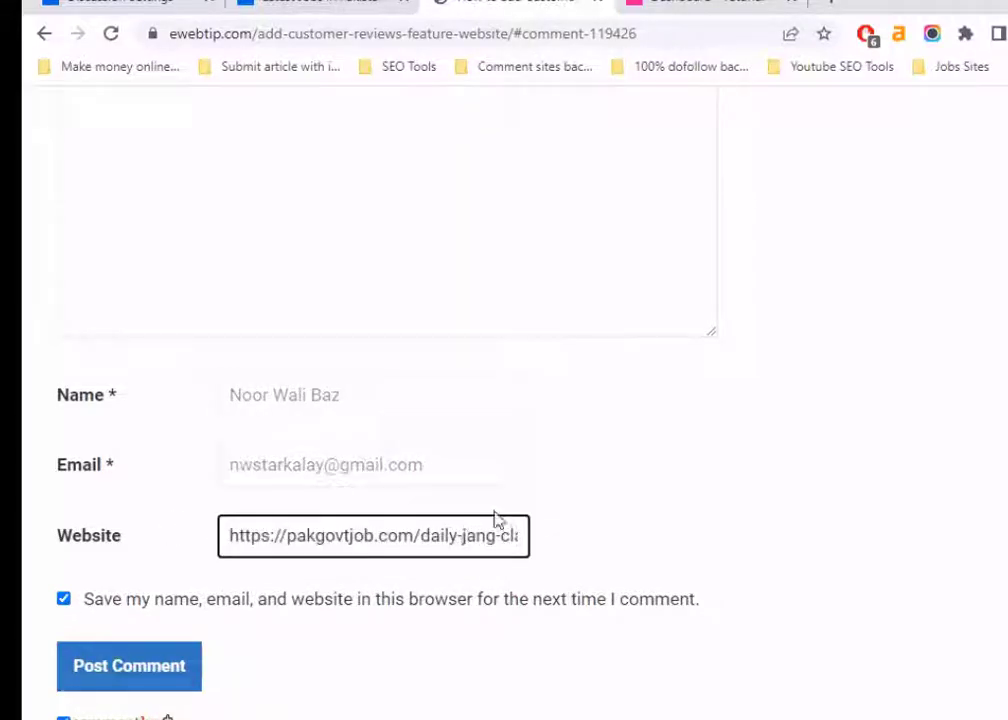
scroll(495, 518, "up", 3)
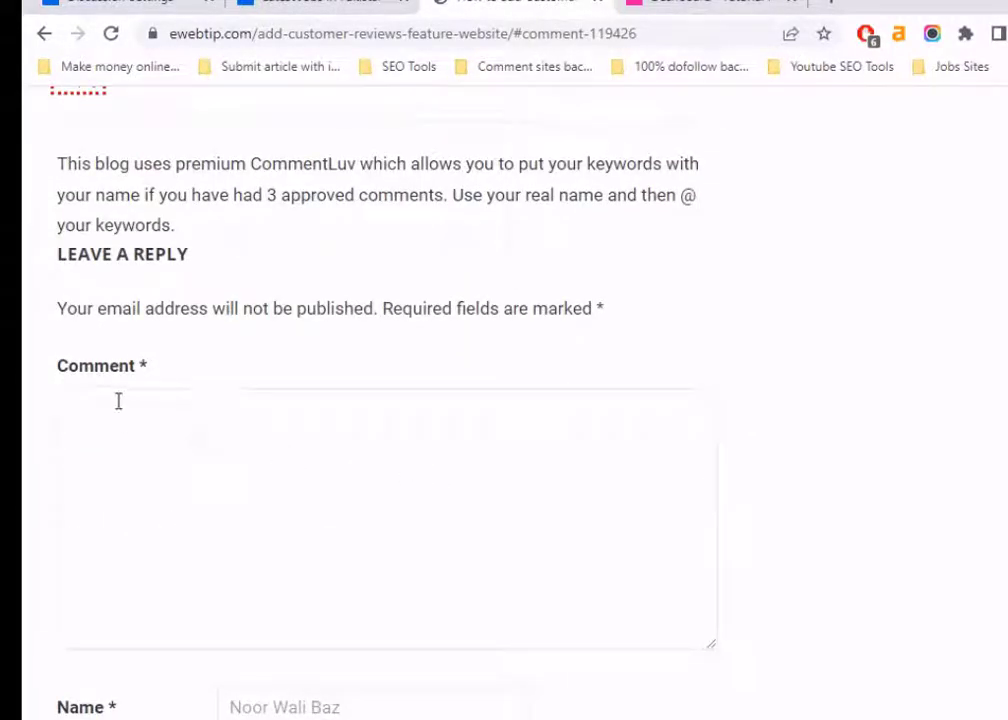
left_click(118, 401)
scroll(115, 410, "down", 3)
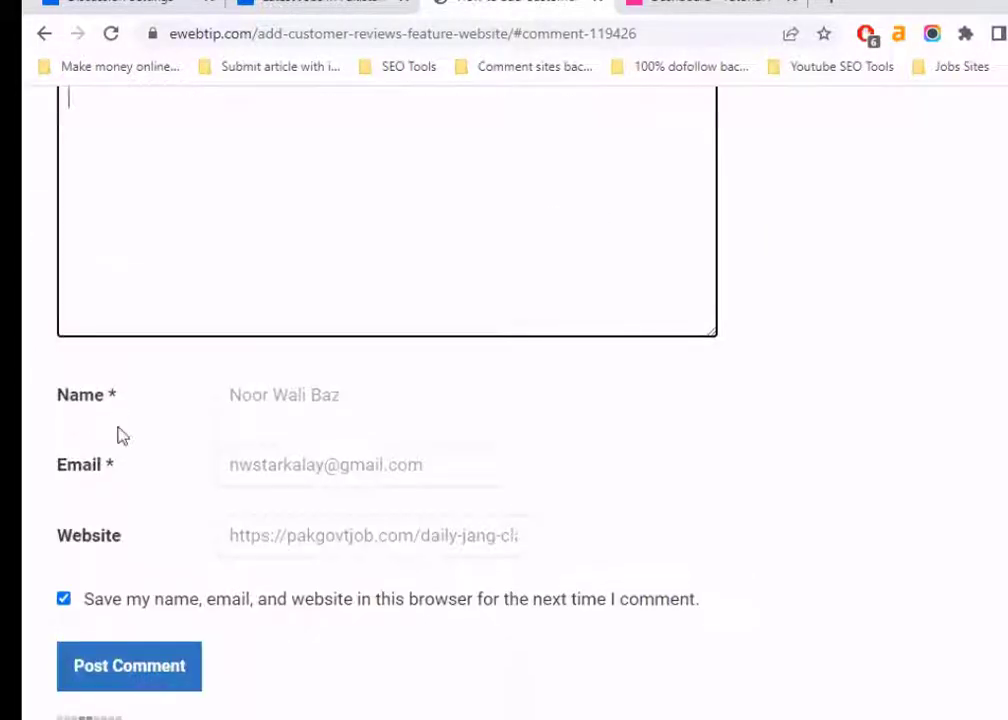
Recheck the three fields, highlight the required Name and Email asterisks, and return to Discussion Settings
left_click(412, 393)
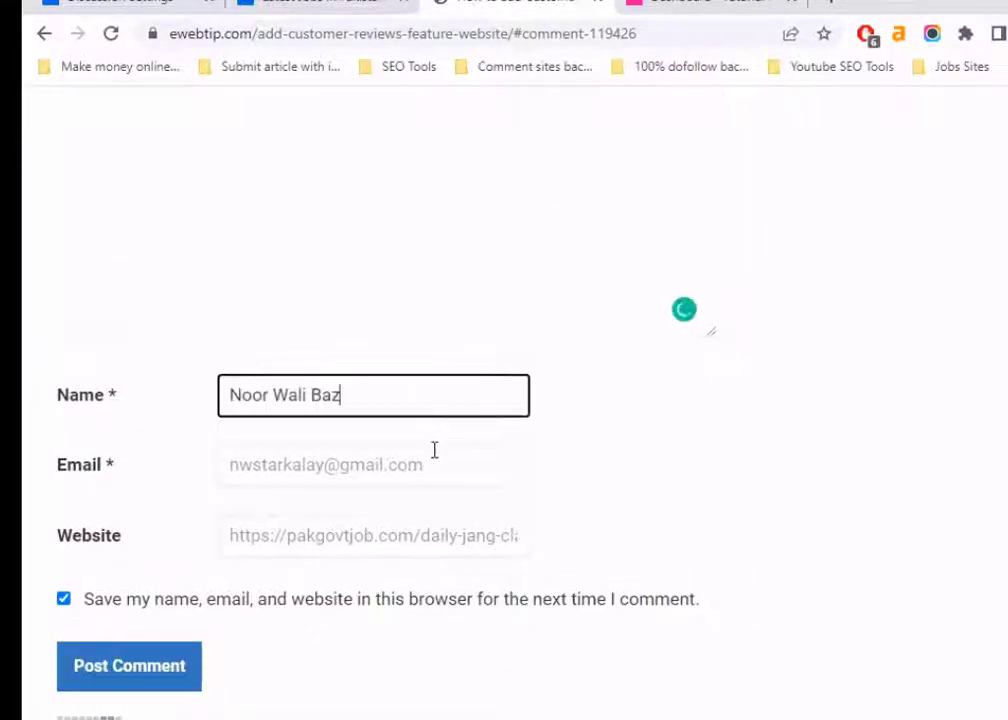
left_click(459, 470)
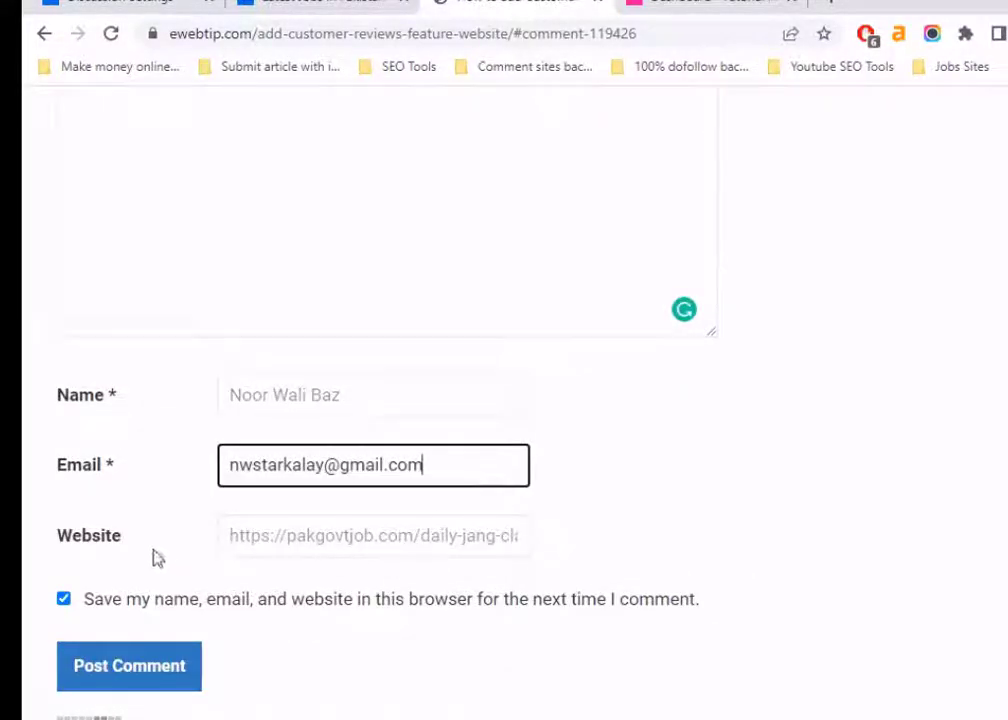
left_click(366, 538)
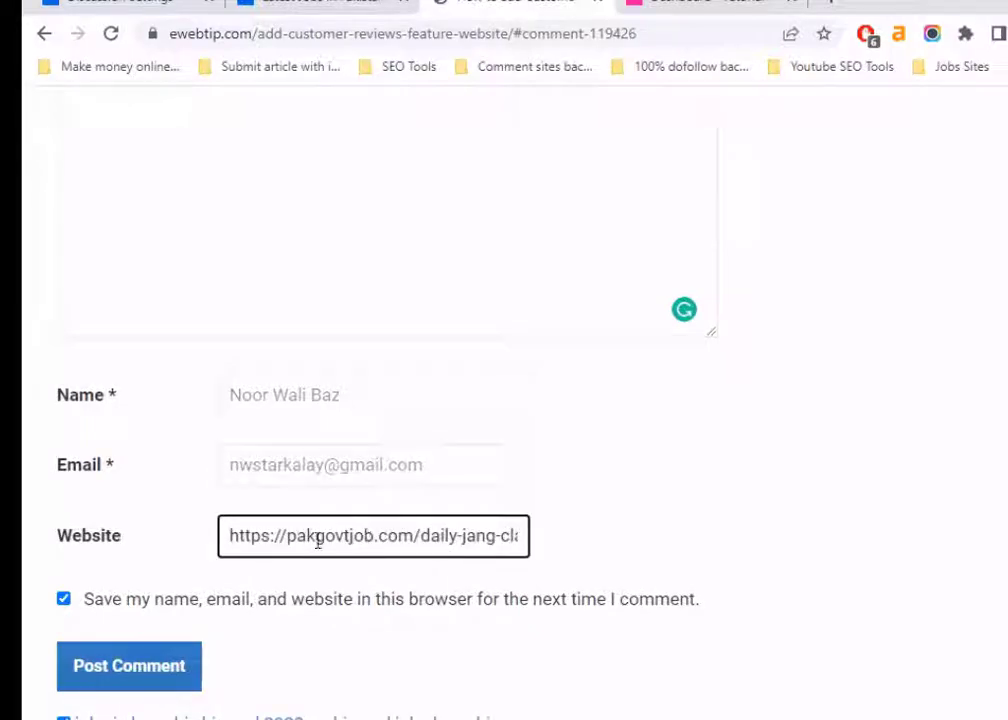
double_click(112, 467)
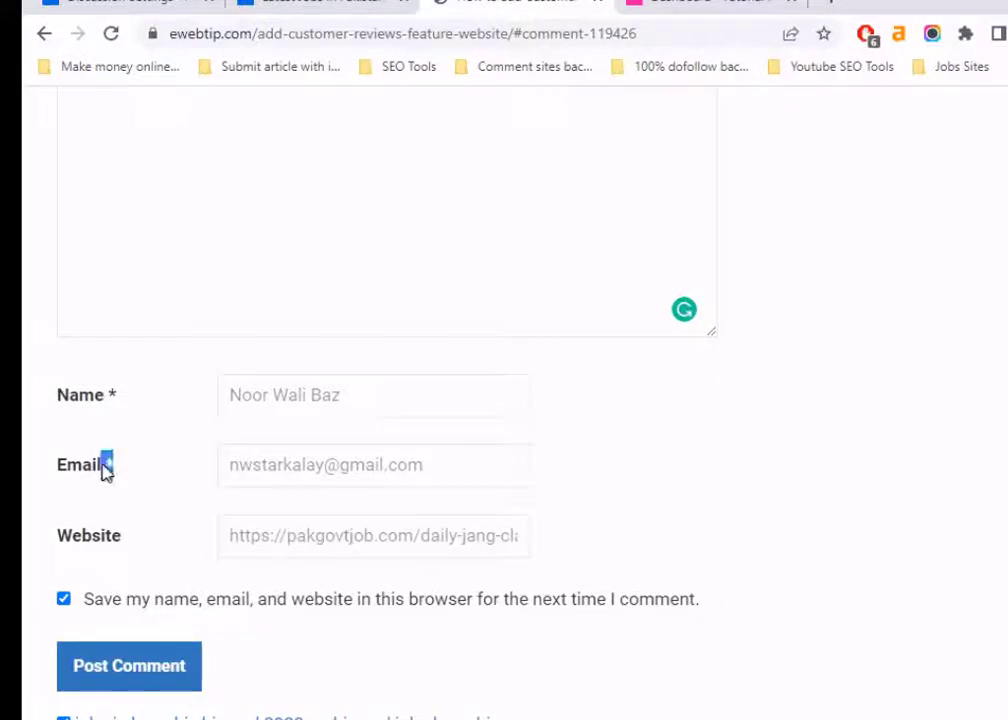
double_click(112, 396)
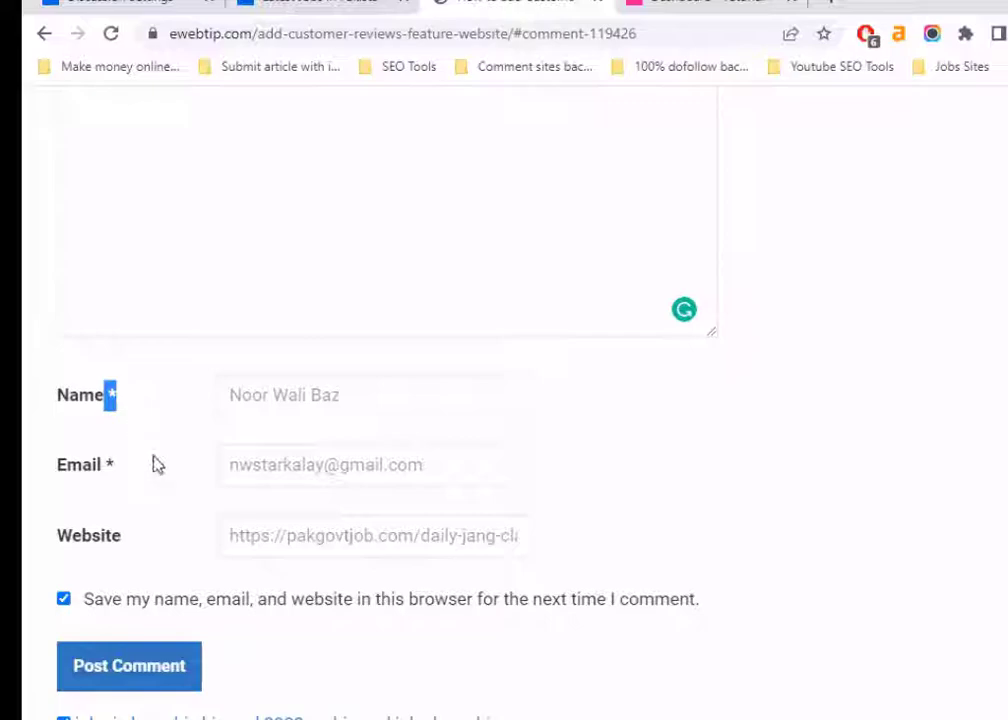
left_click(148, 1)
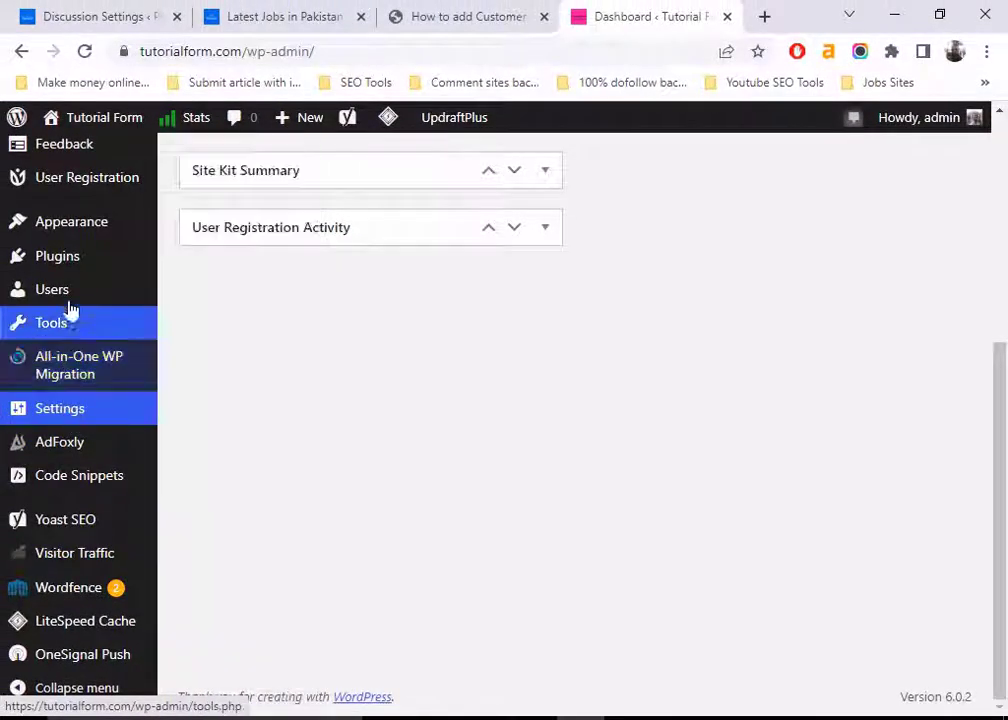
Open Settings > Discussion from the Tutorial Form dashboard
mouse_move(61, 416)
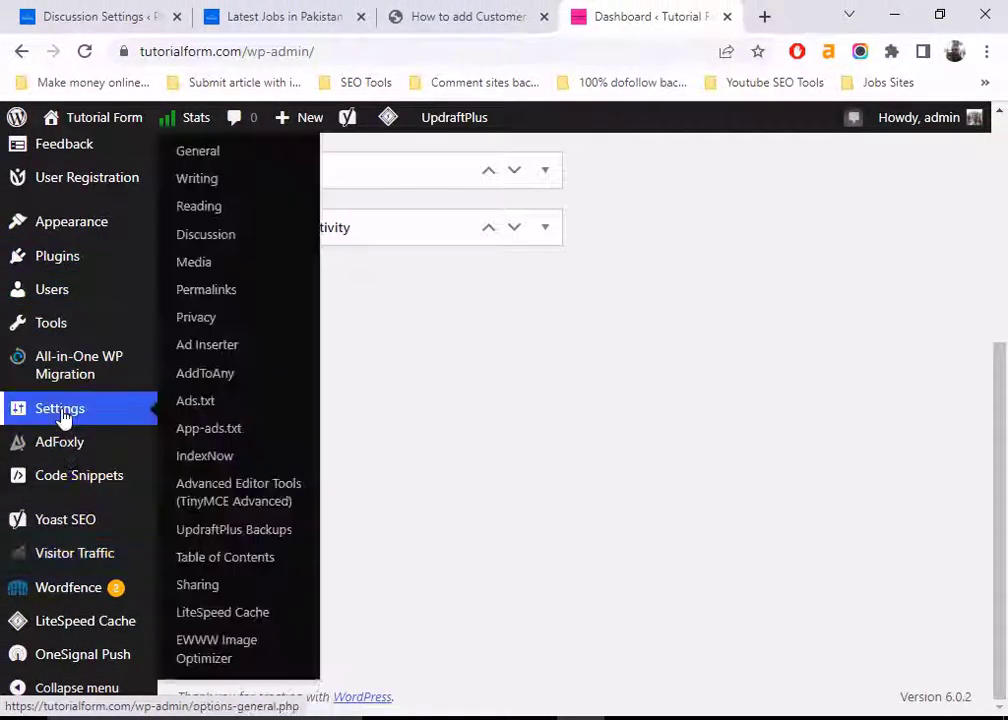
left_click(207, 234)
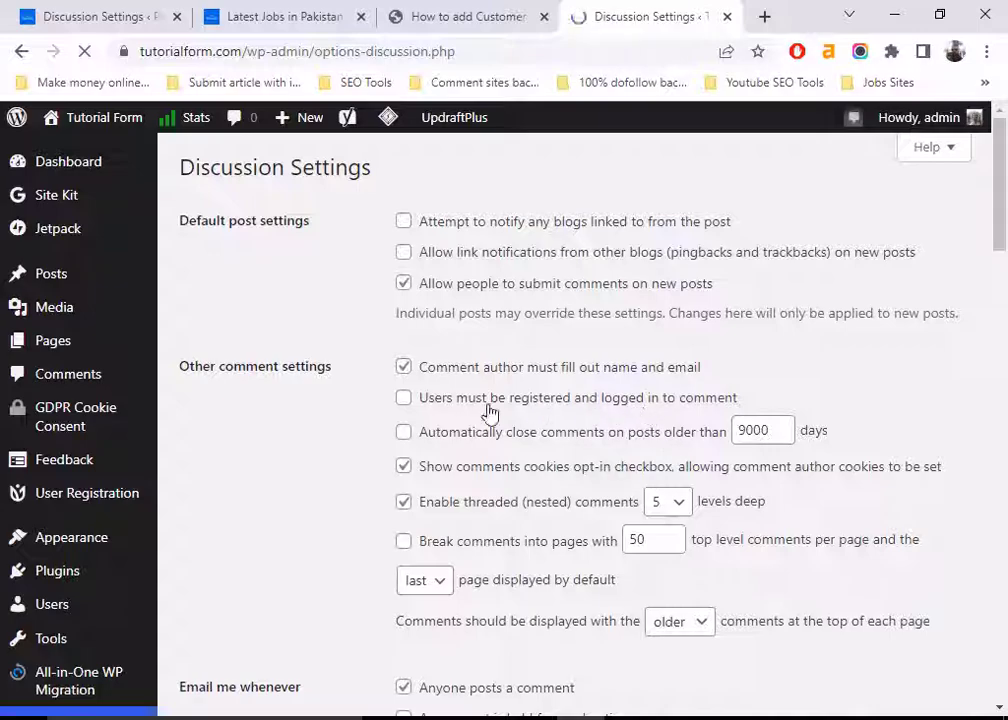
Enable 'Users must be registered and logged in to comment' and save the changes
left_click(404, 400)
scroll(372, 425, "down", 10)
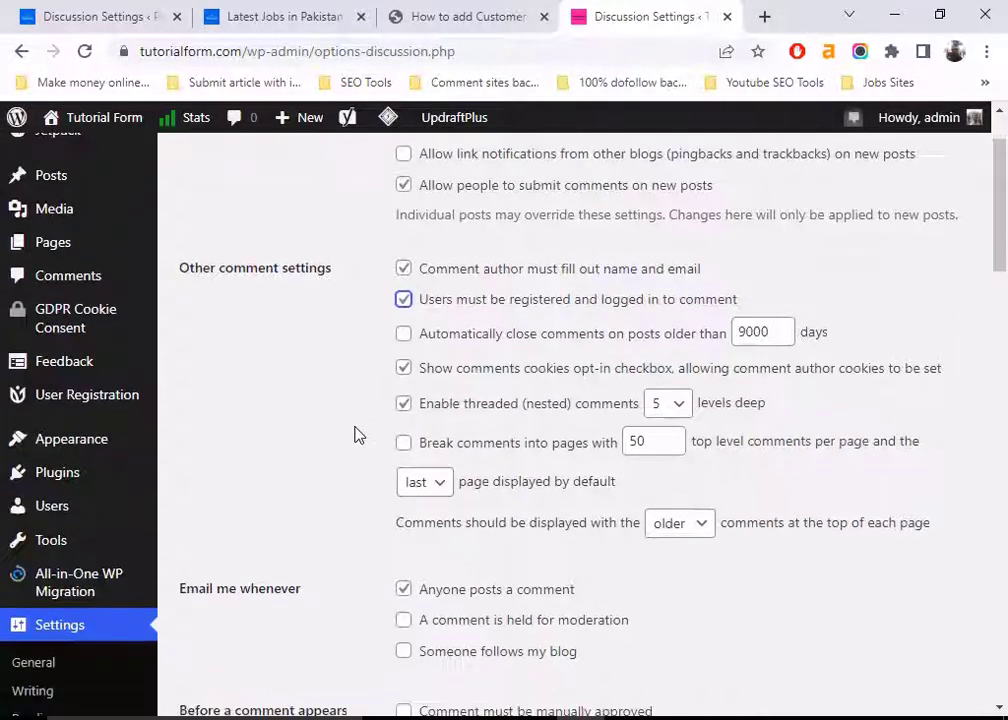
scroll(330, 520, "down", 8)
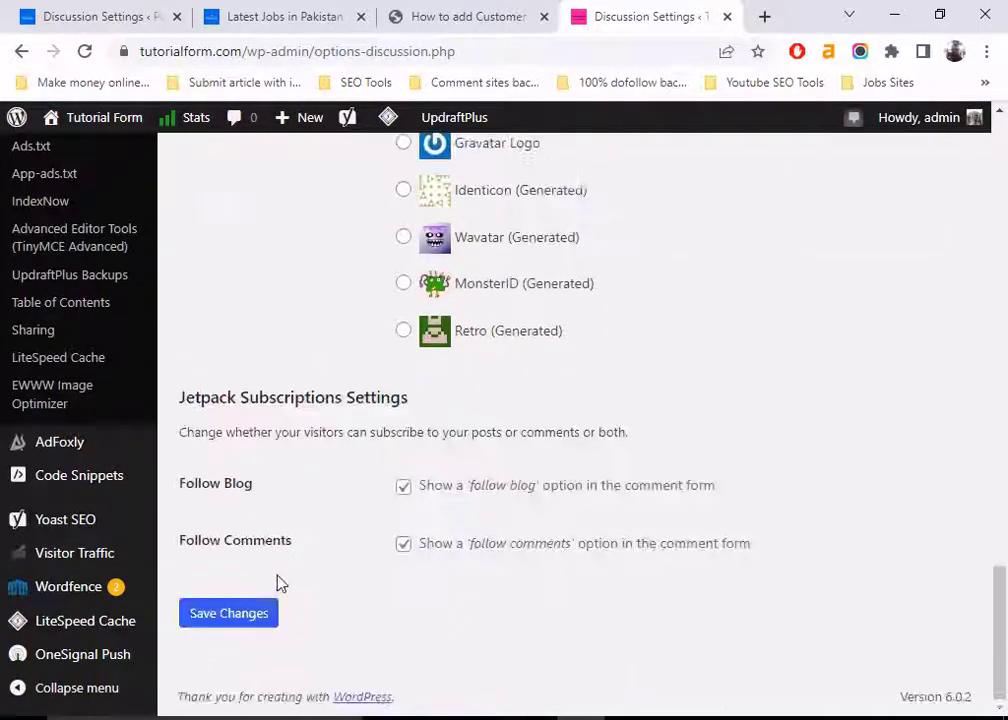
left_click(219, 620)
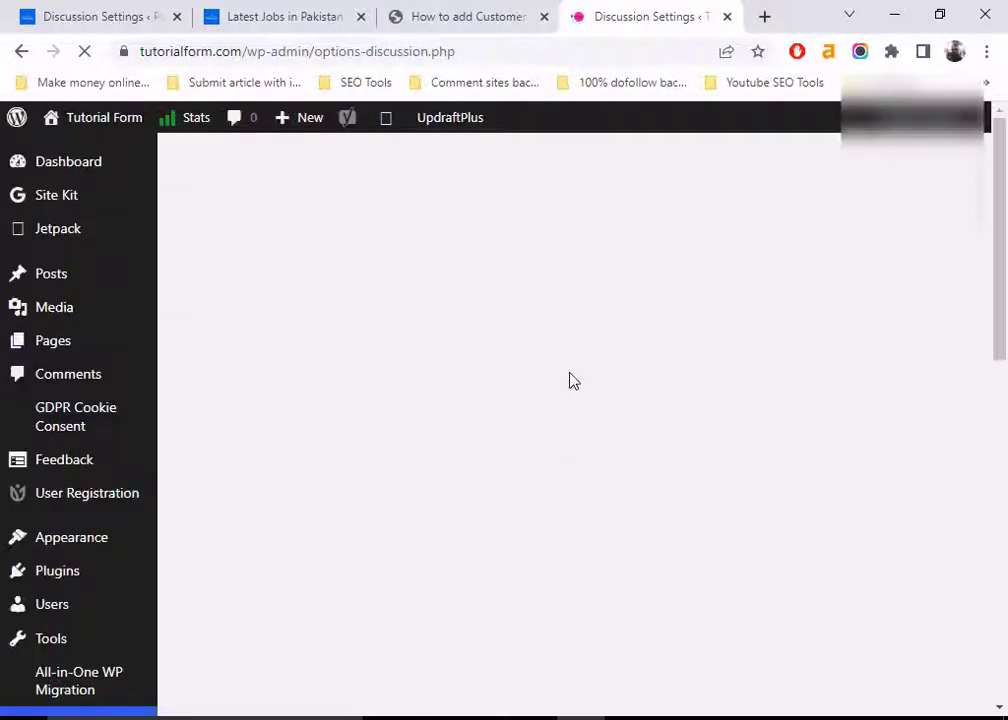
Log out from the account menu and follow 'Go to Tutorial Form' to the public homepage
mouse_move(982, 120)
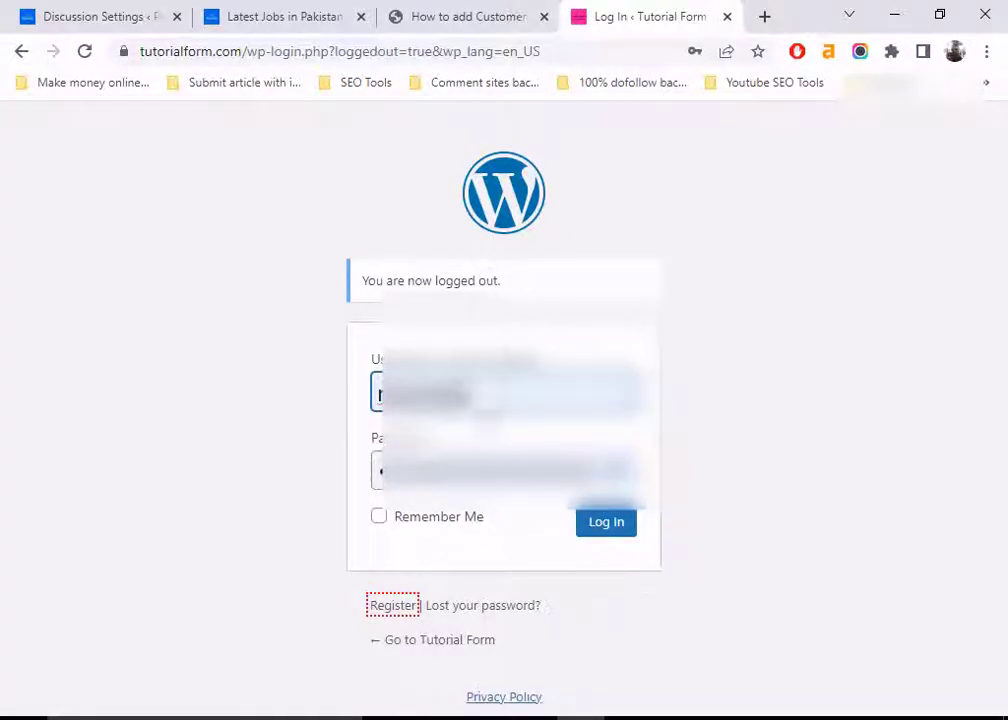
left_click(460, 645)
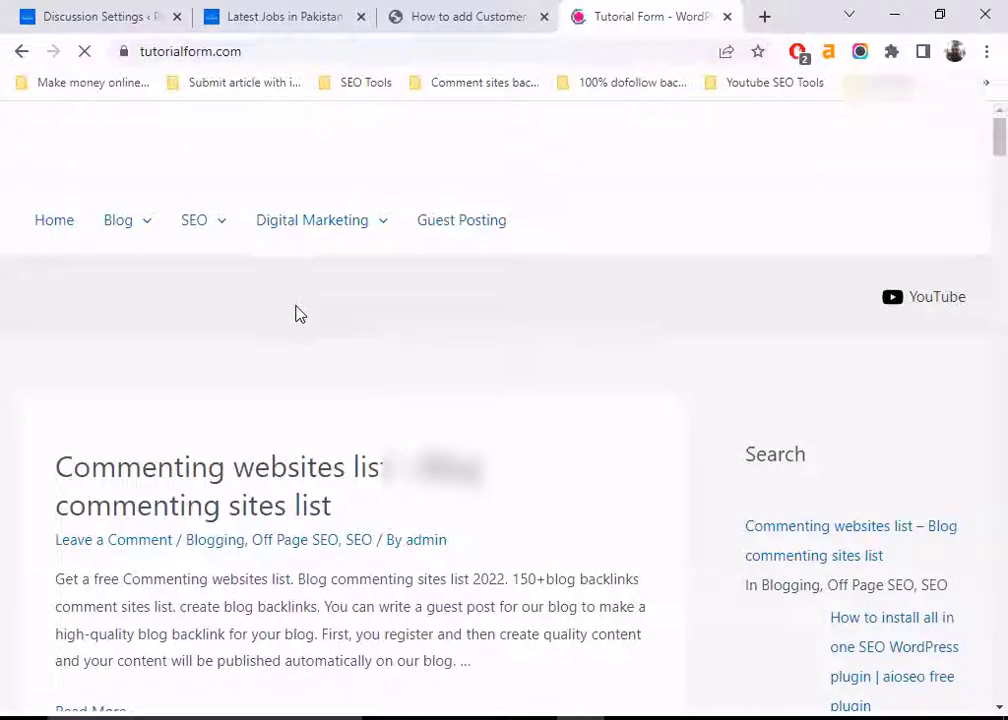
Open the 'Commenting websites list' post and scroll down to its comment form
scroll(300, 310, "down", 2)
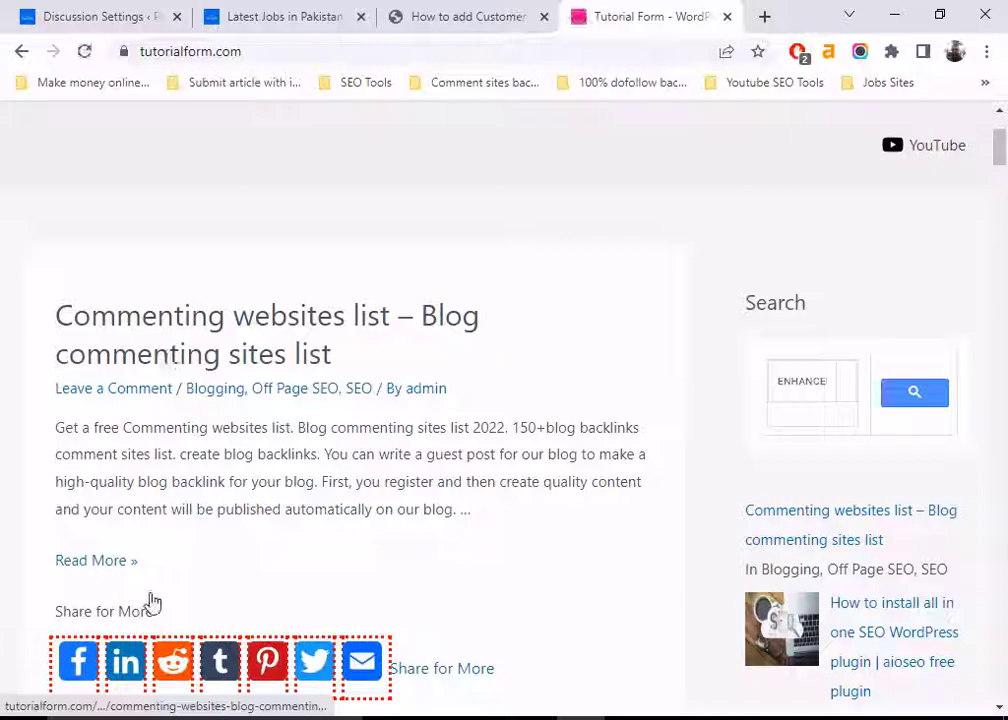
left_click(100, 562)
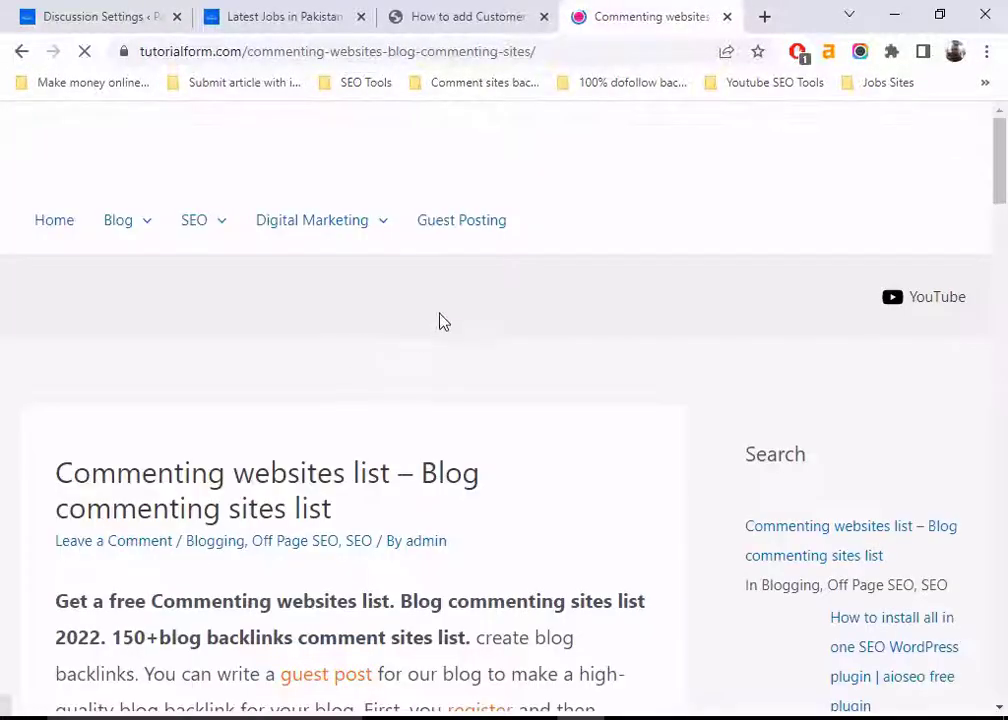
scroll(452, 365, "down", 6)
scroll(452, 373, "down", 15)
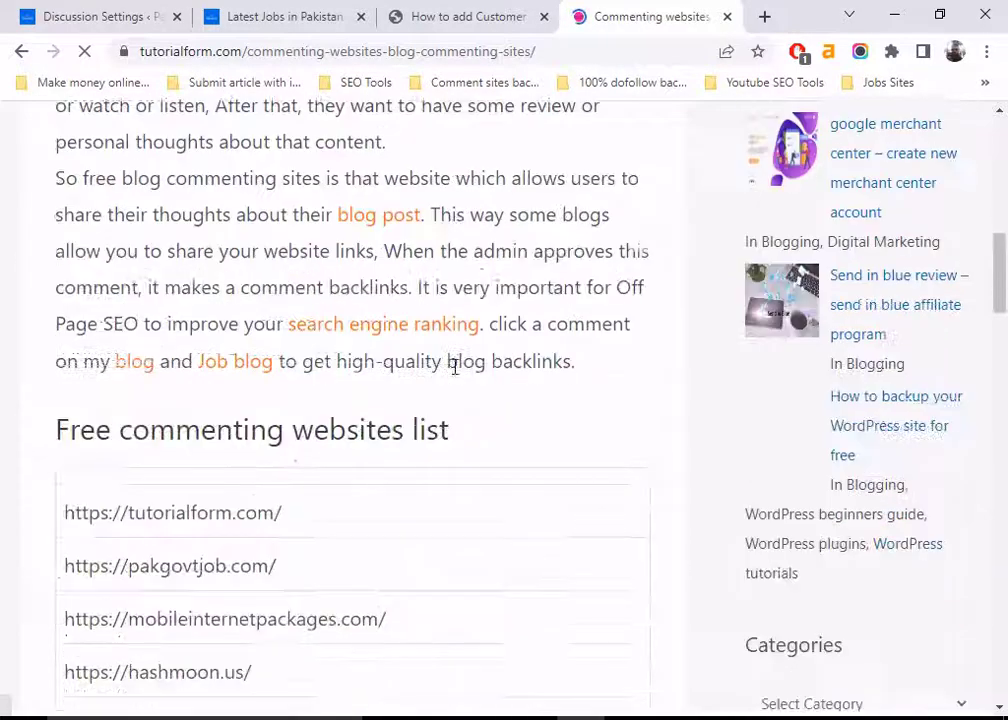
scroll(455, 378, "down", 12)
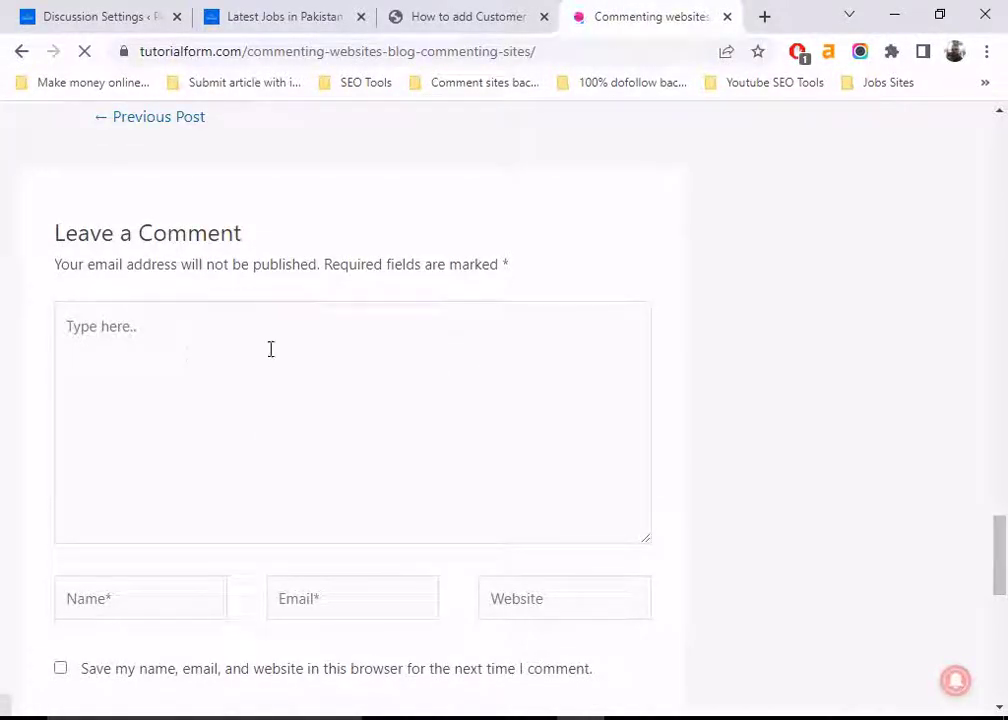
scroll(272, 350, "down", 2)
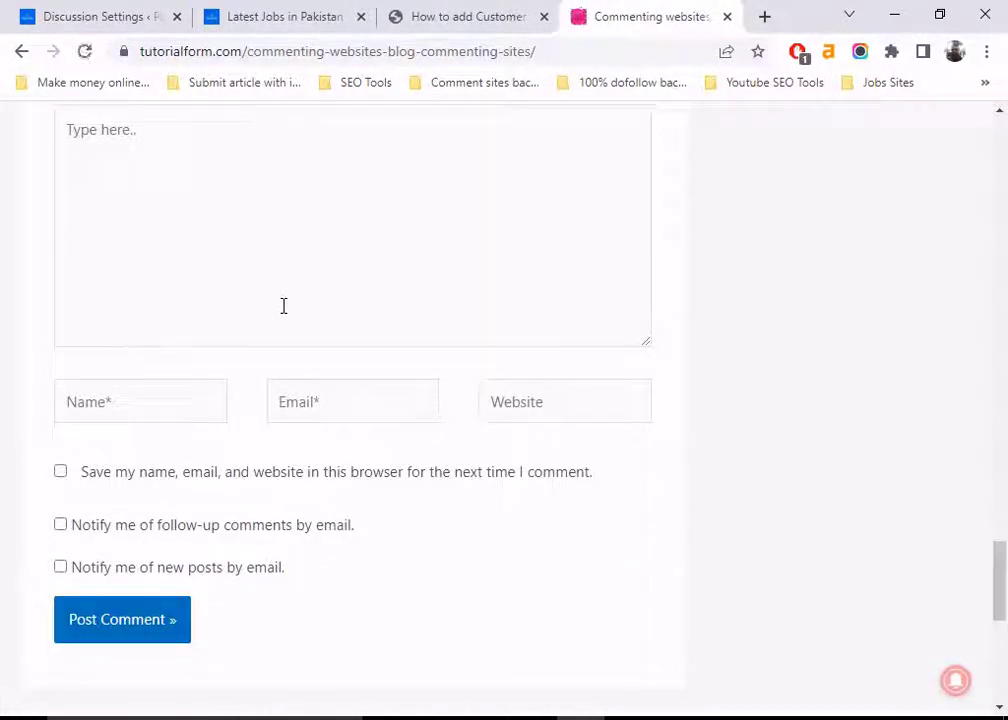
scroll(283, 306, "up", 1)
Inspect the Leave a Comment box and its name, email and website fields, then return to Discussion Settings
left_click(115, 229)
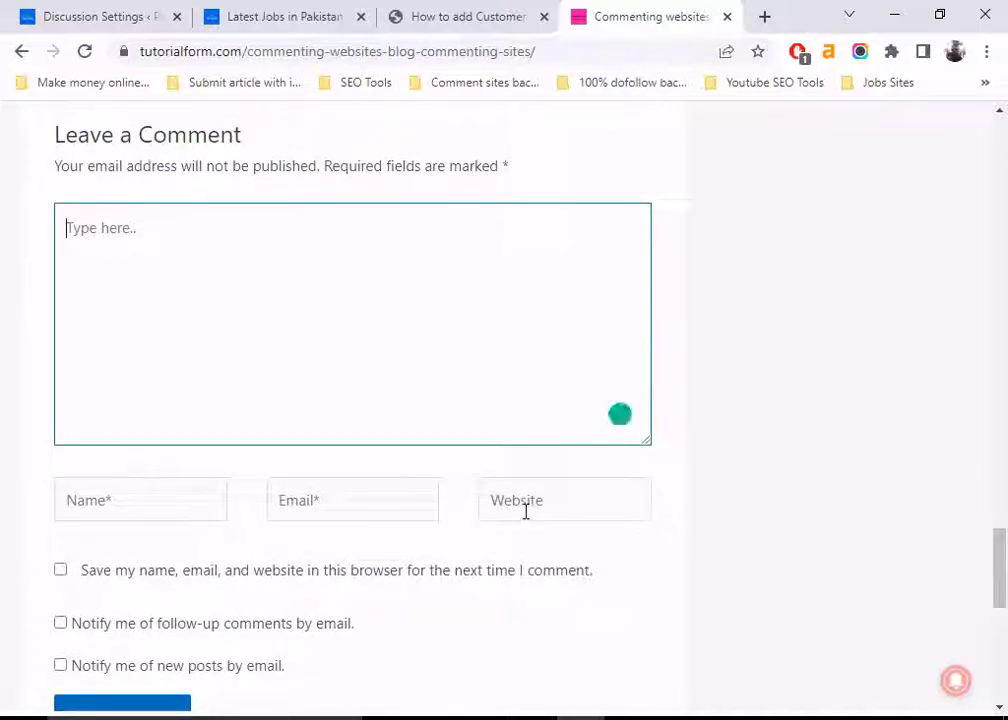
scroll(465, 565, "up", 15)
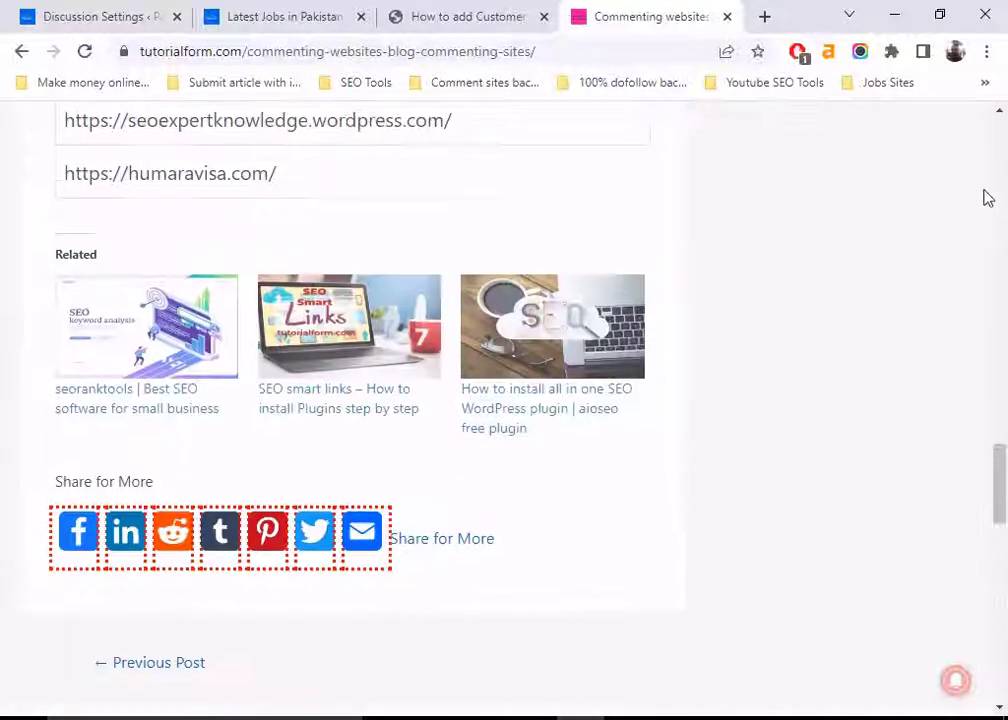
scroll(996, 143, "up", 15)
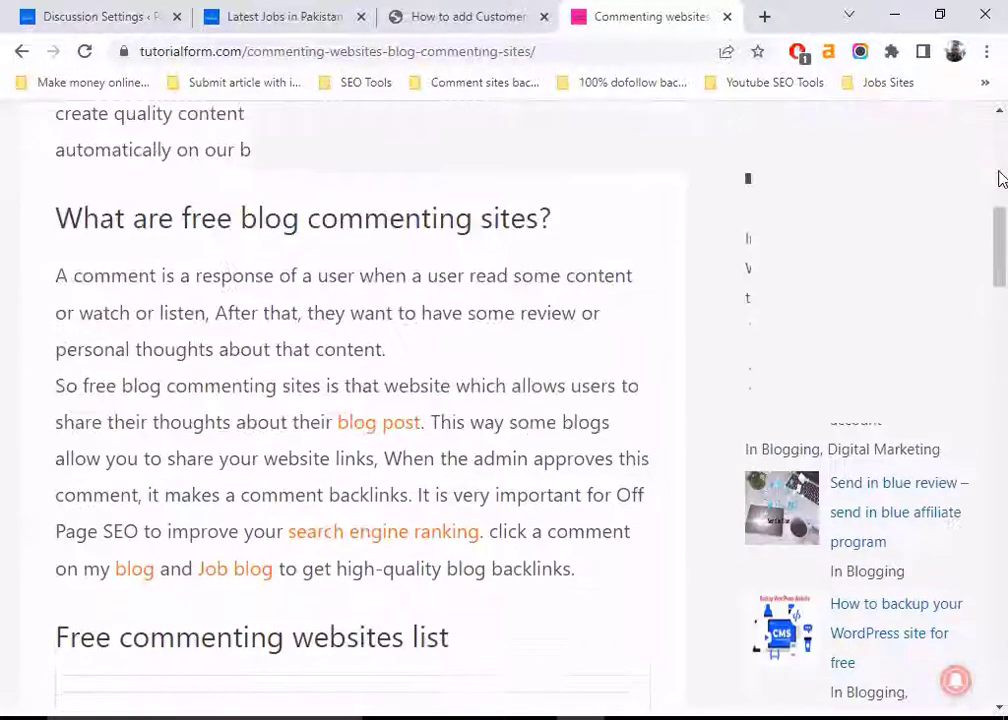
scroll(478, 318, "down", 20)
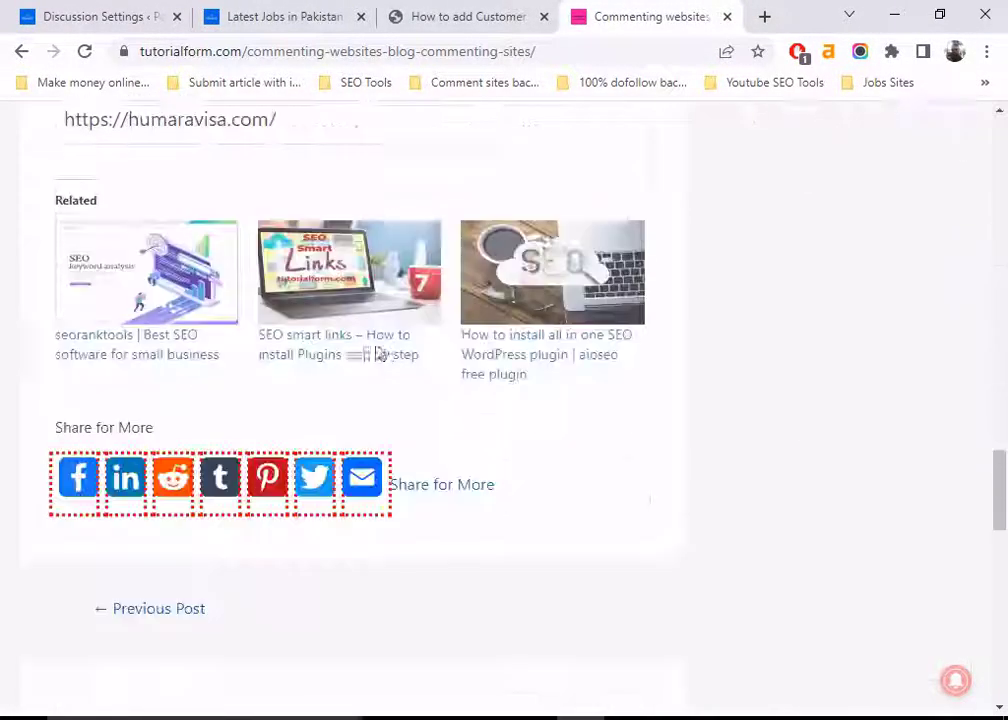
scroll(189, 512, "down", 3)
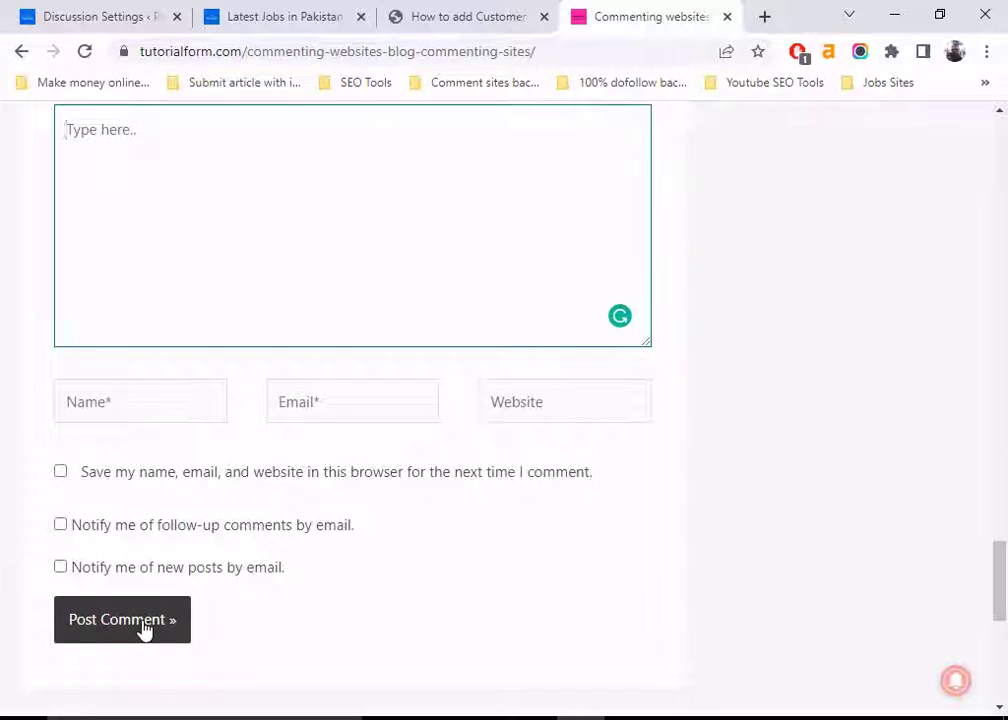
left_click(101, 12)
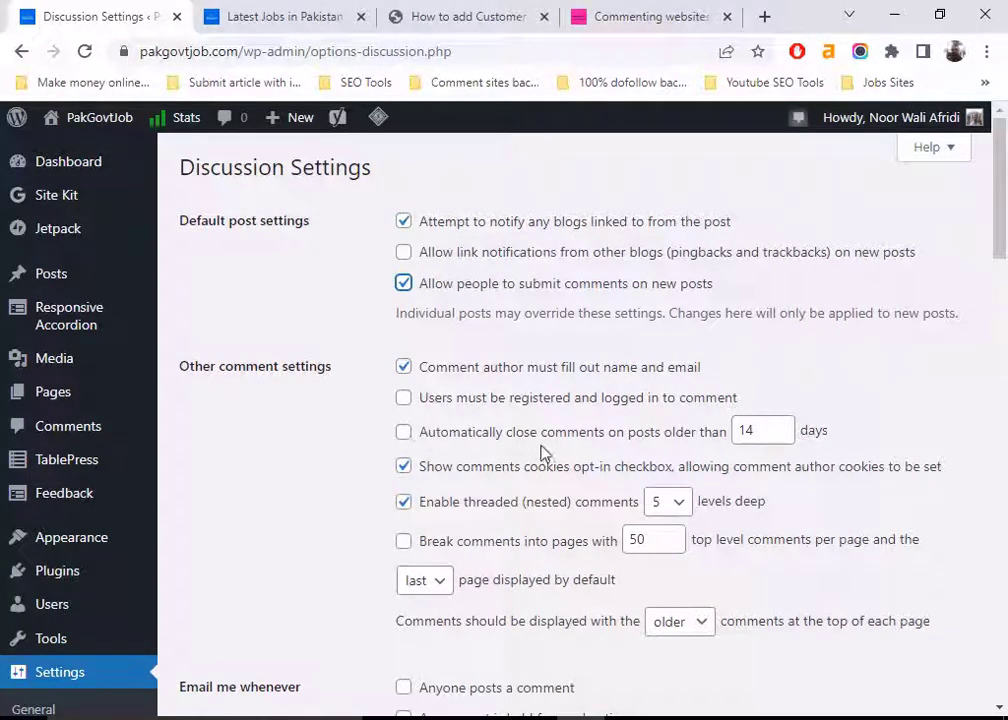
Set the automatic comment-closing period to 50 days, leaving the option unticked
left_click(405, 434)
double_click(745, 430)
type("5")
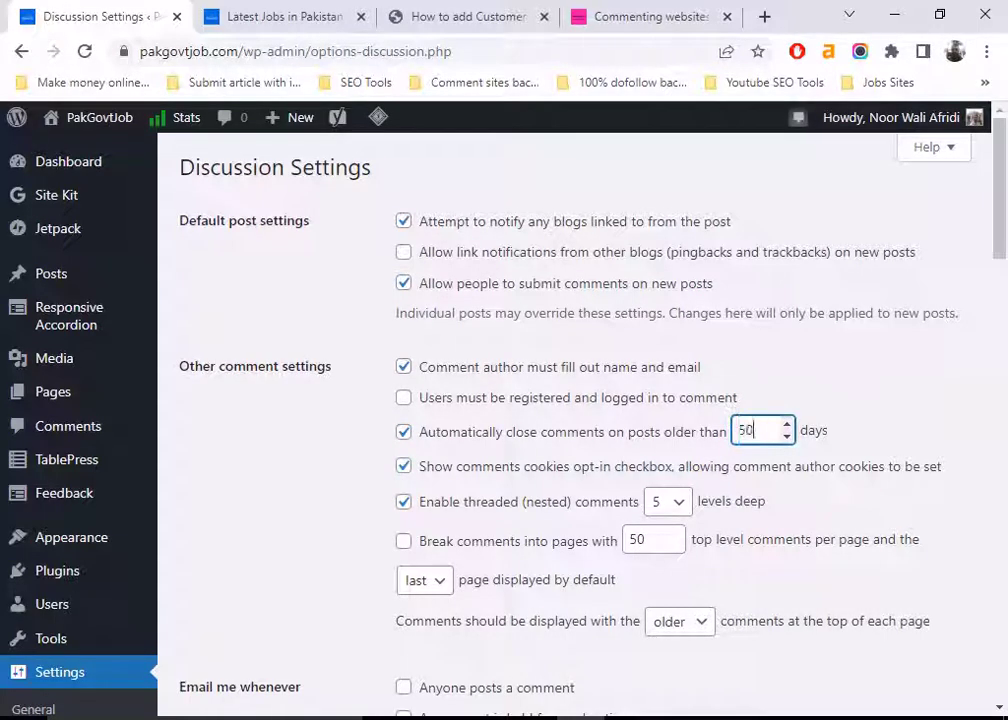
type("0")
left_click(808, 457)
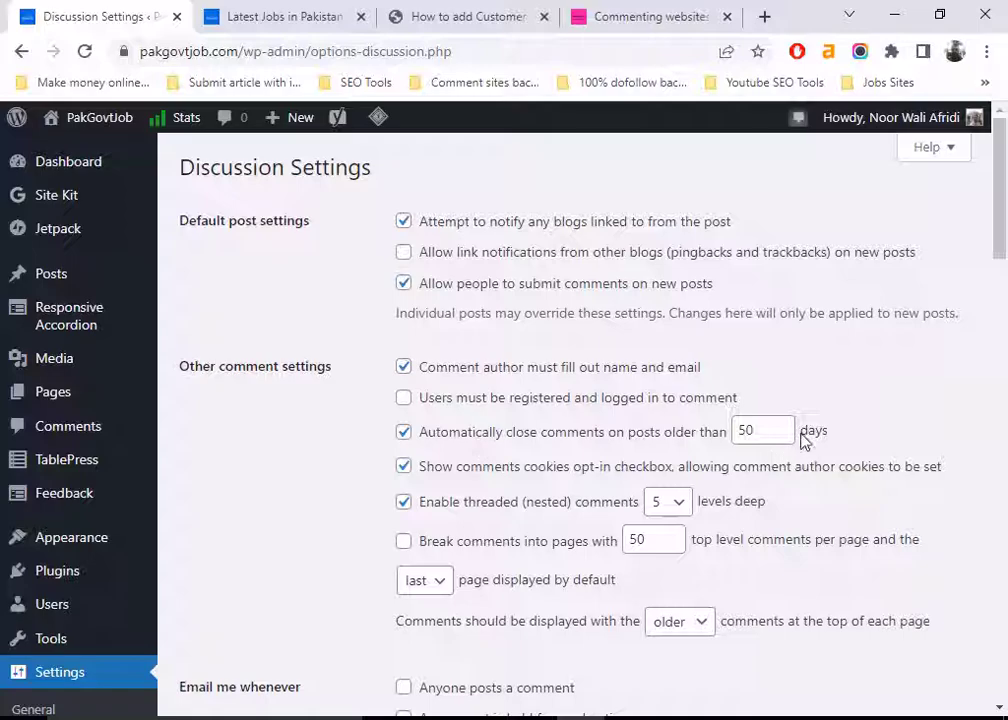
left_click(403, 433)
Turn off emails for new comments, leaving manual approval and previously-approved-author requirements off
scroll(434, 443, "down", 3)
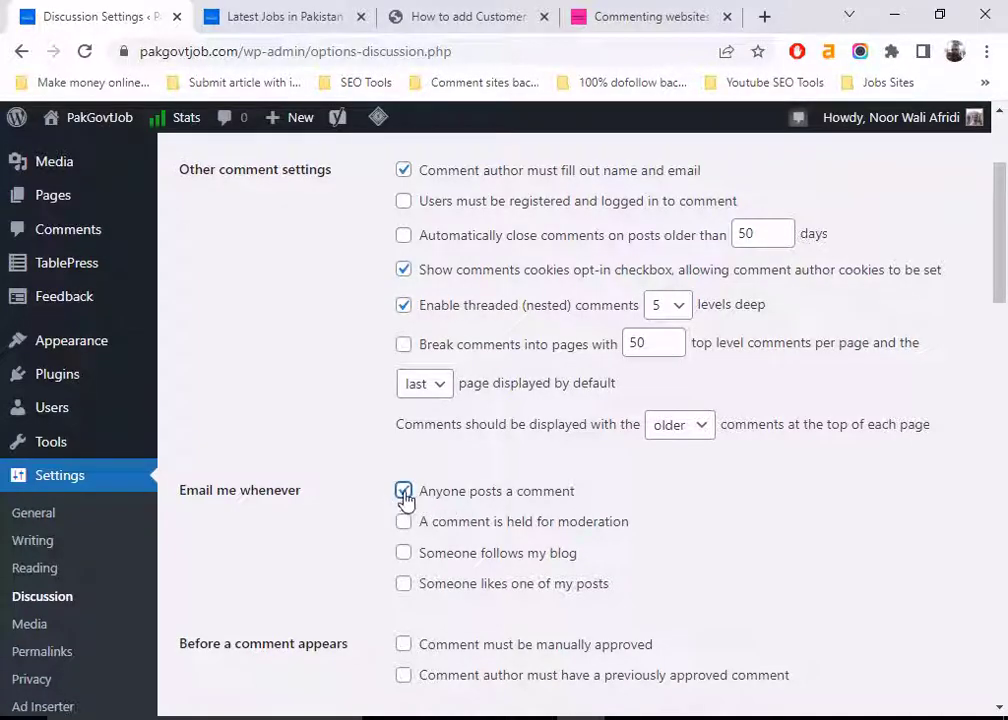
left_click(404, 492)
scroll(268, 497, "down", 2)
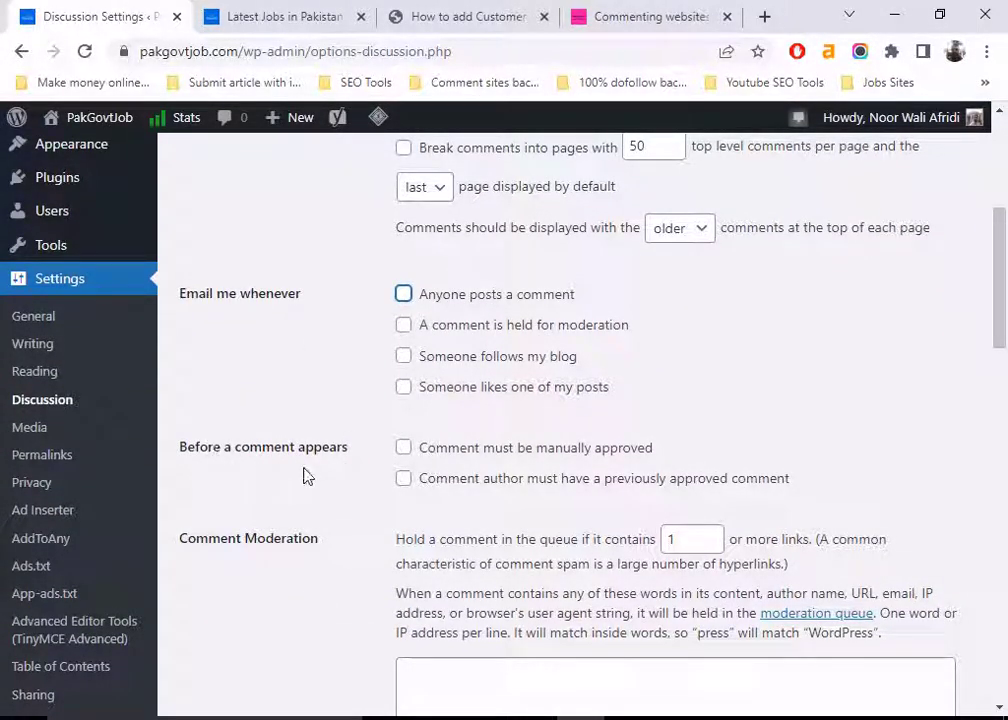
left_click(403, 450)
left_click(404, 481)
left_click(403, 448)
left_click(404, 479)
Review the comment moderation keyword list and the link-hold limit of 1
scroll(373, 497, "down", 1)
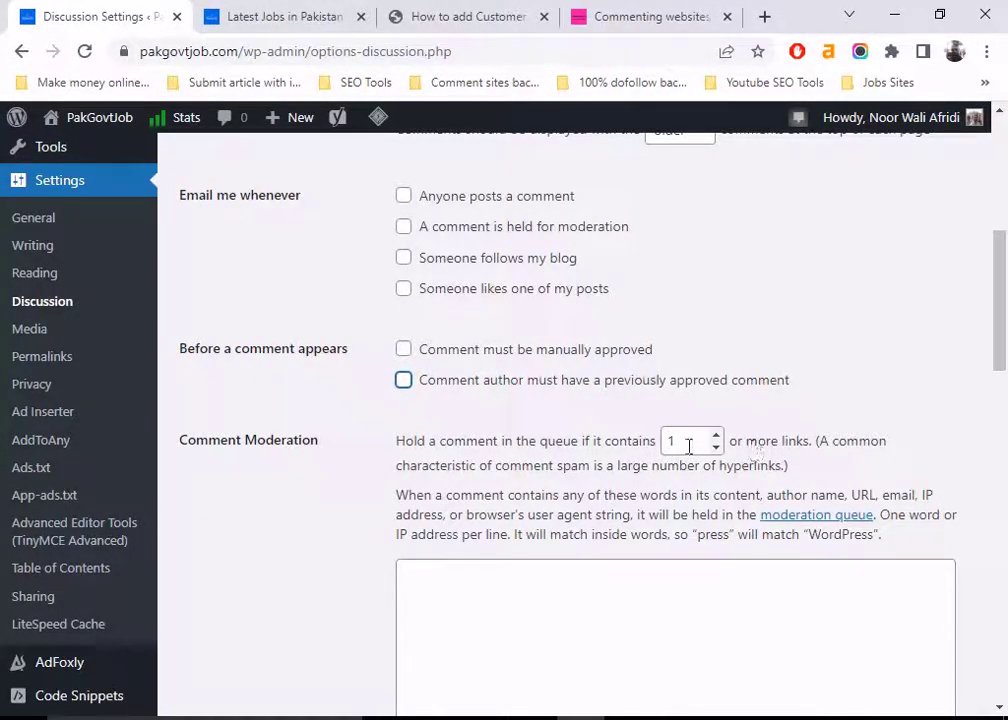
left_click(470, 583)
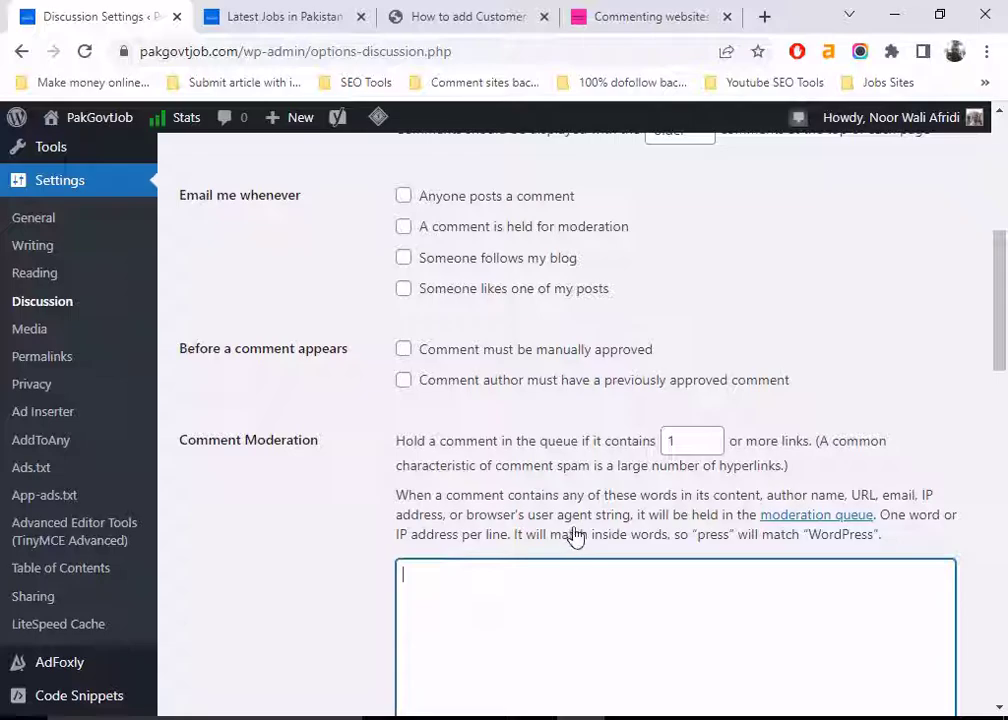
left_click(683, 440)
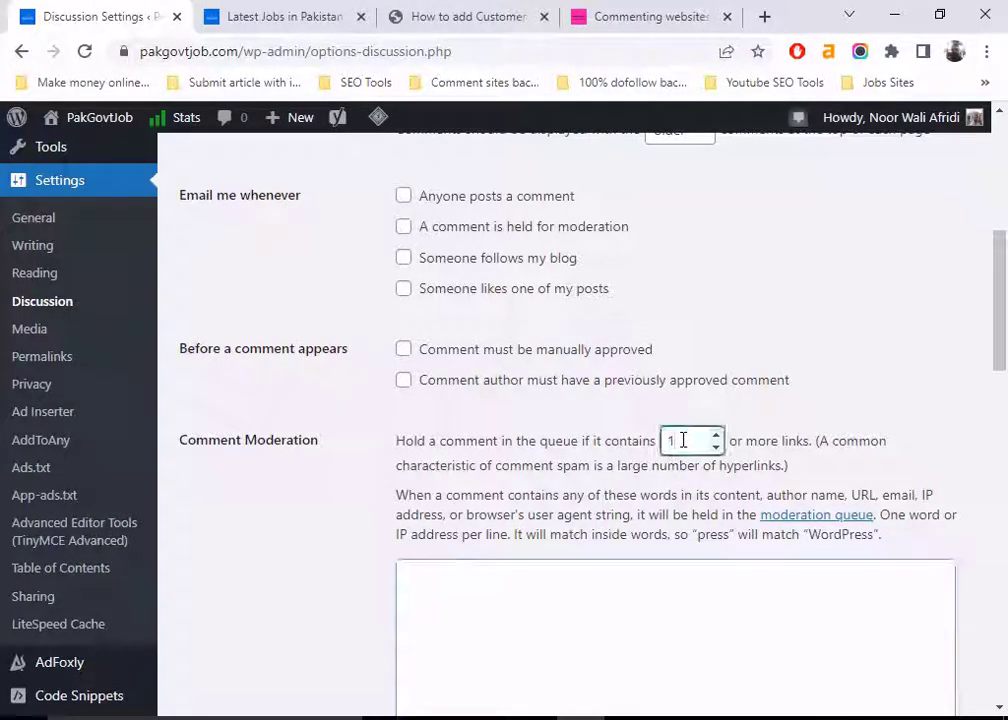
left_click(464, 588)
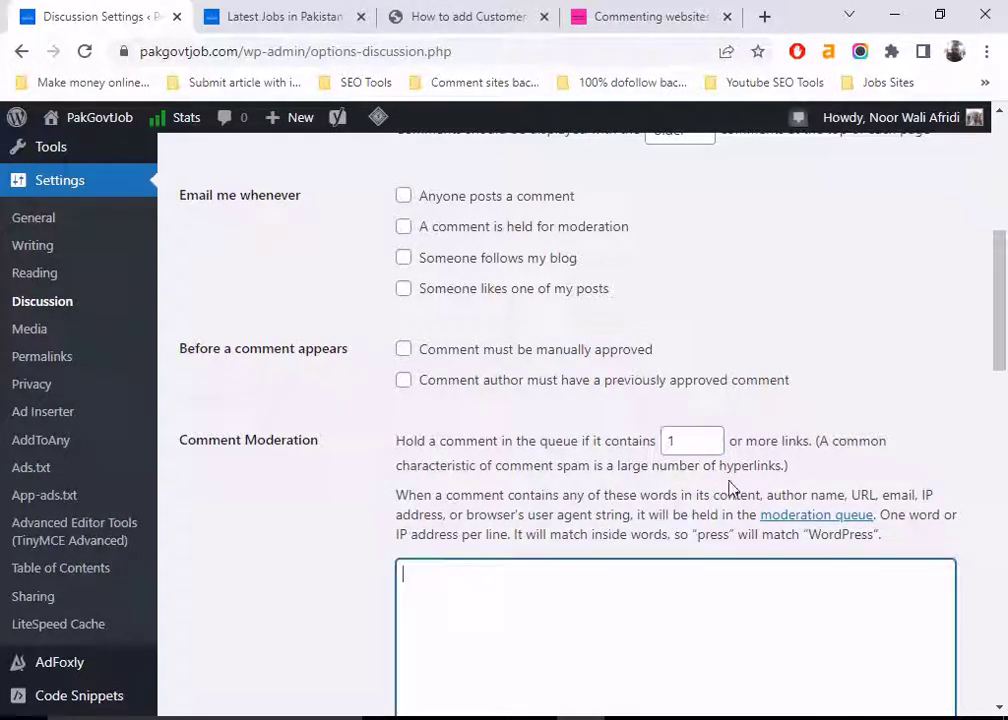
left_click(695, 441)
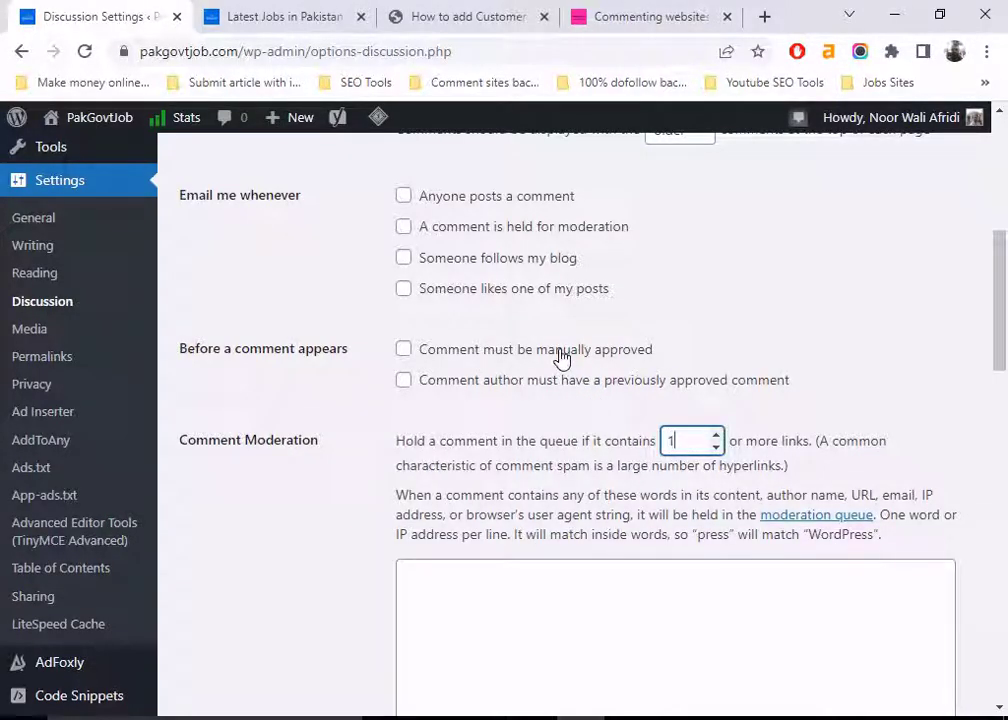
scroll(562, 468, "down", 6)
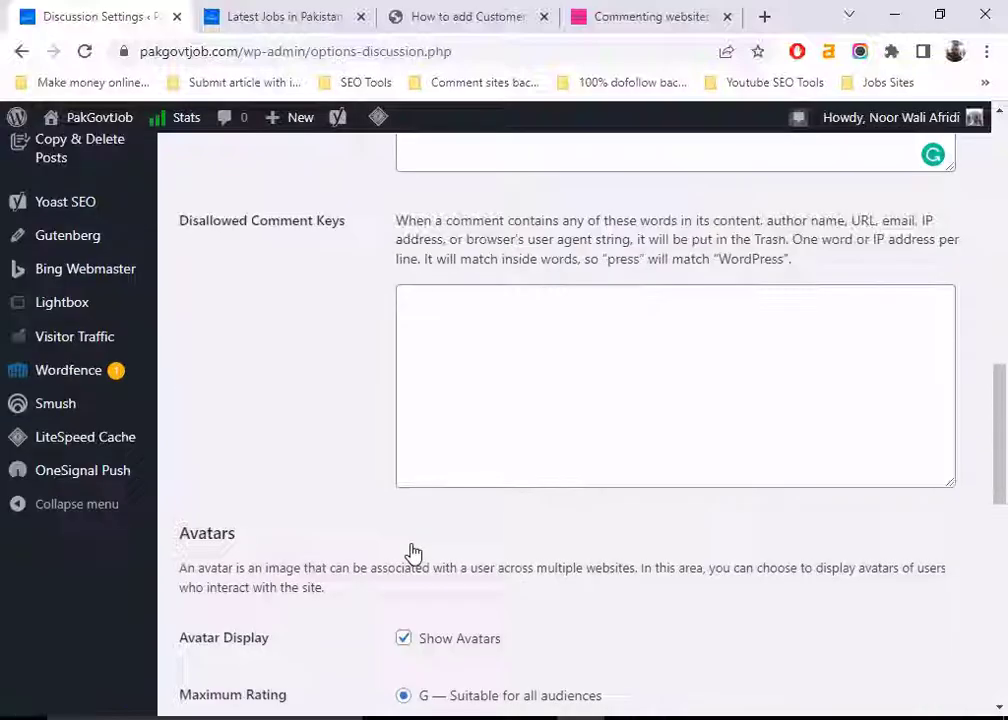
scroll(413, 560, "down", 3)
scroll(416, 536, "down", 2)
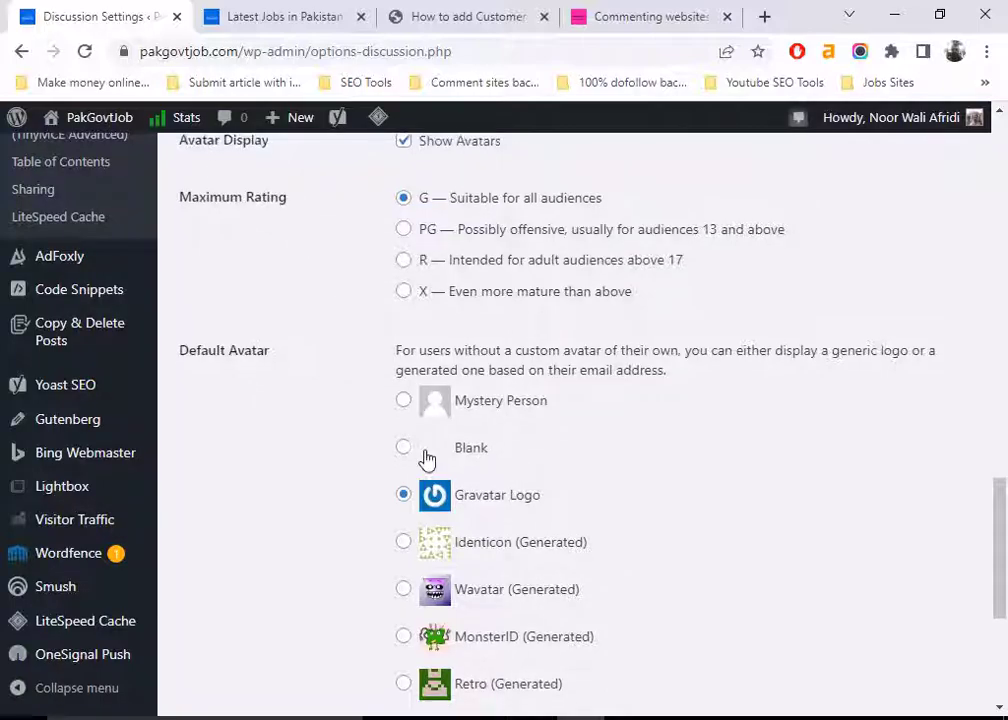
scroll(450, 530, "down", 2)
scroll(376, 529, "down", 2)
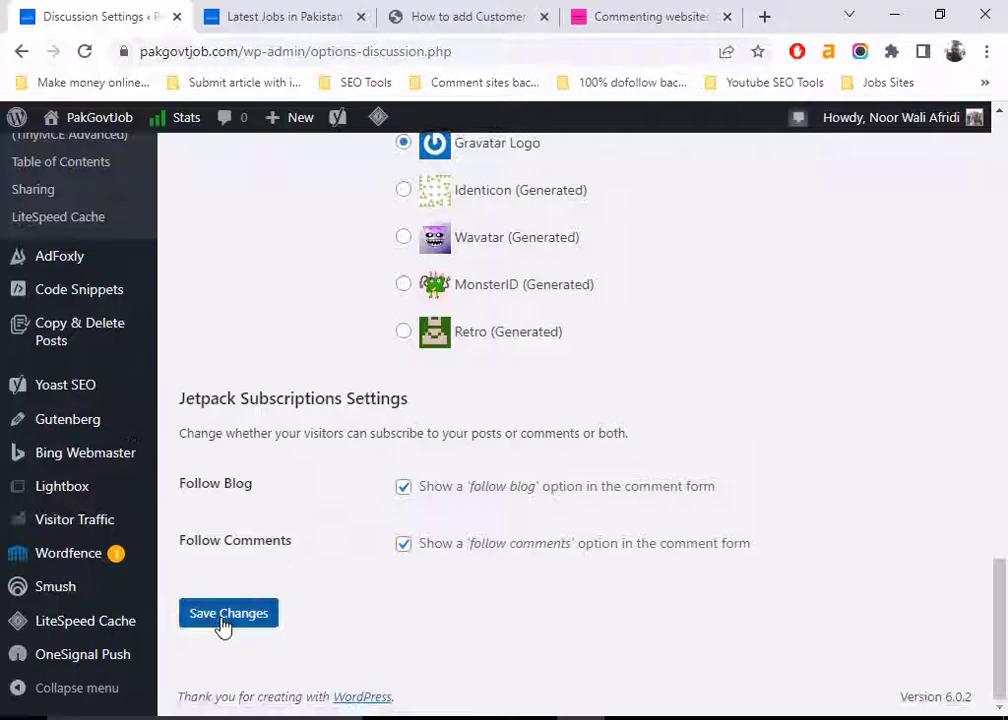
scroll(263, 612, "up", 15)
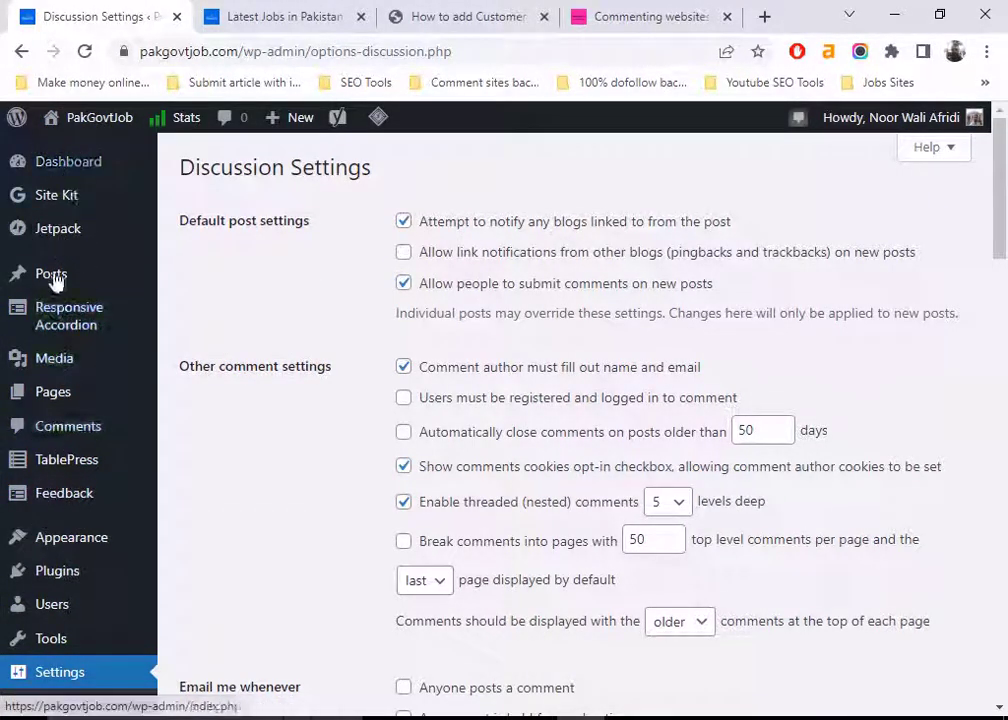
In Comments, toggle approval on the Sindh Public Service Commission jobs comment
left_click(67, 430)
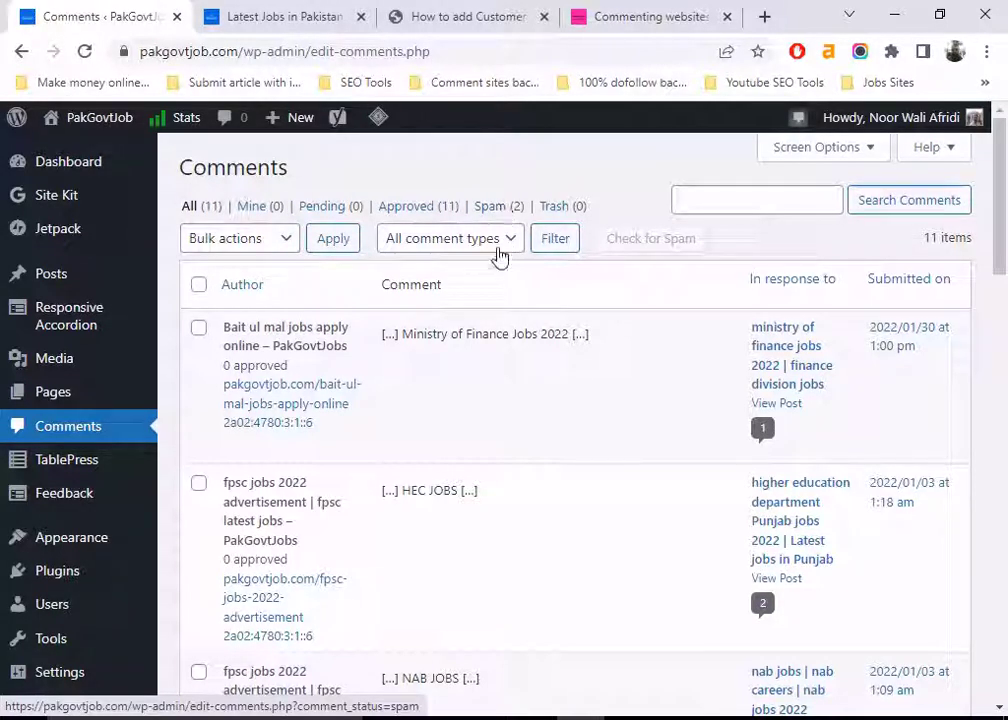
scroll(468, 332, "down", 10)
scroll(468, 332, "down", 4)
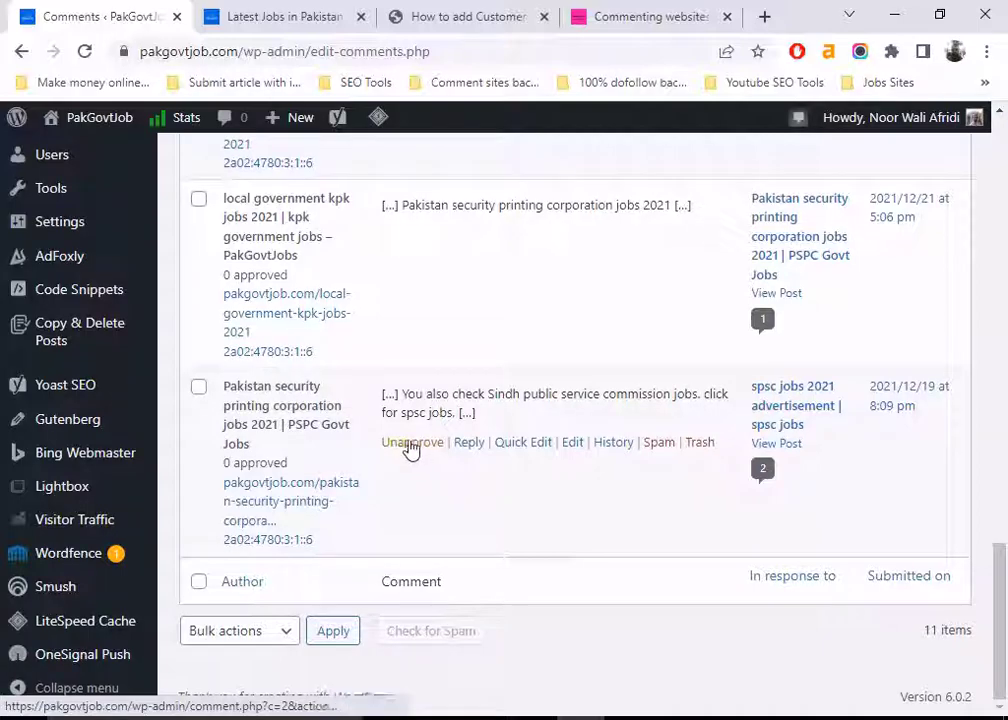
left_click(407, 454)
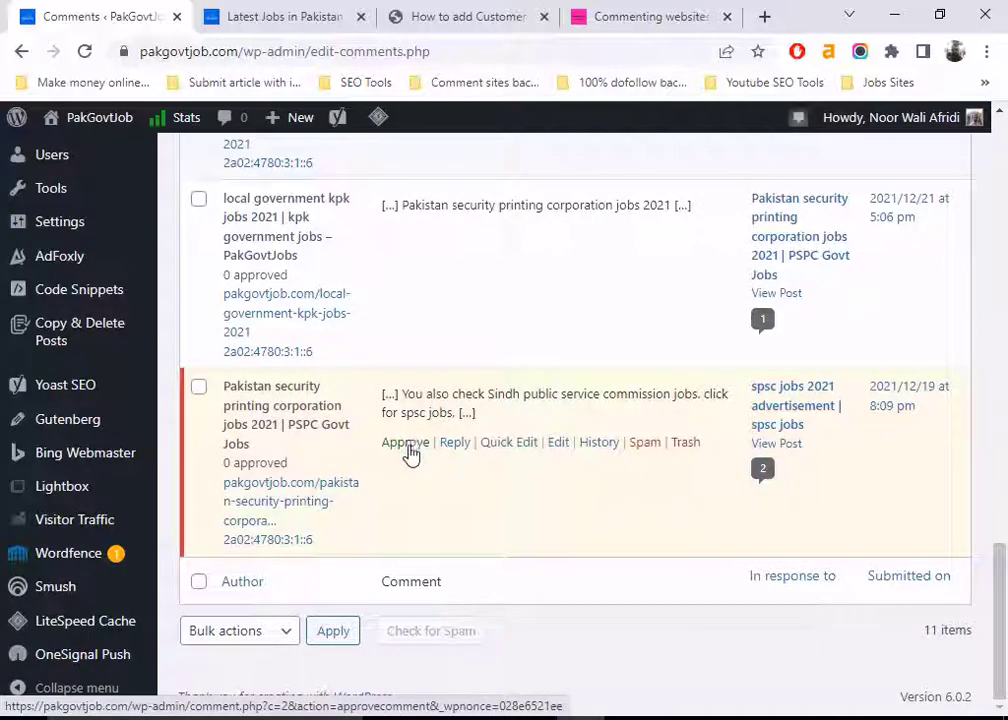
Move the Sindh Public Service Commission comment to the Trash
scroll(410, 450, "up", 15)
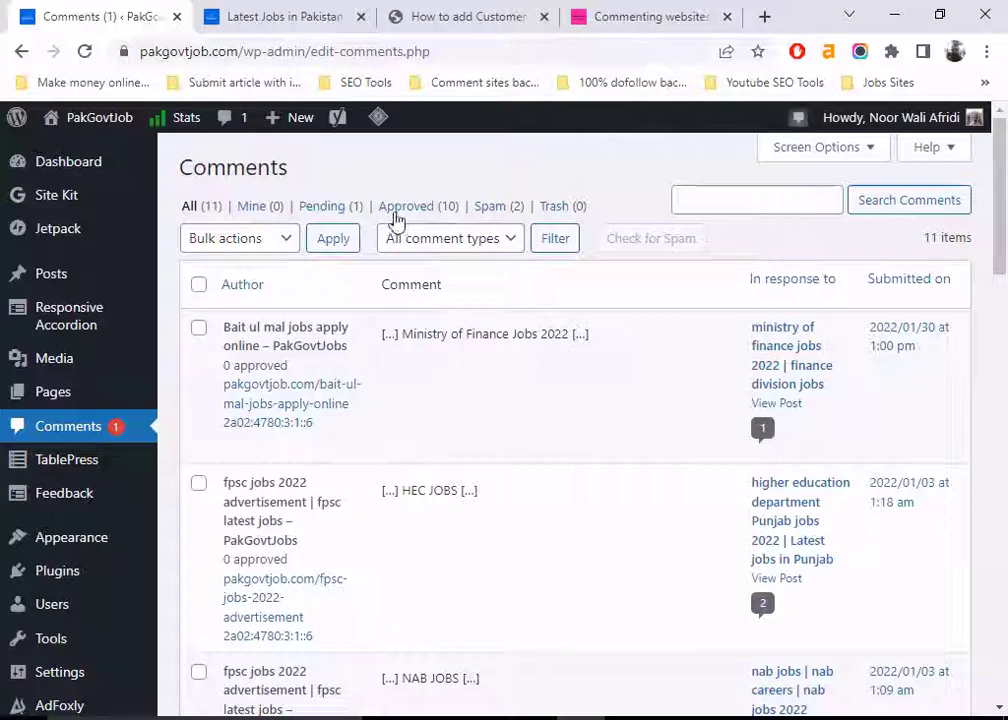
scroll(432, 318, "down", 3)
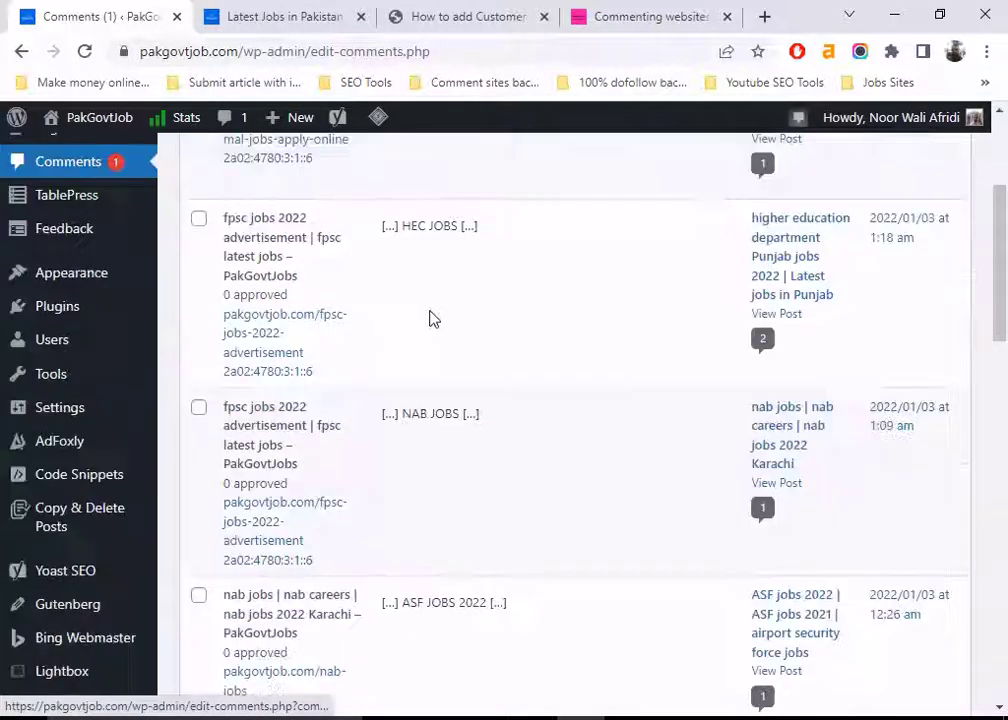
scroll(432, 318, "down", 10)
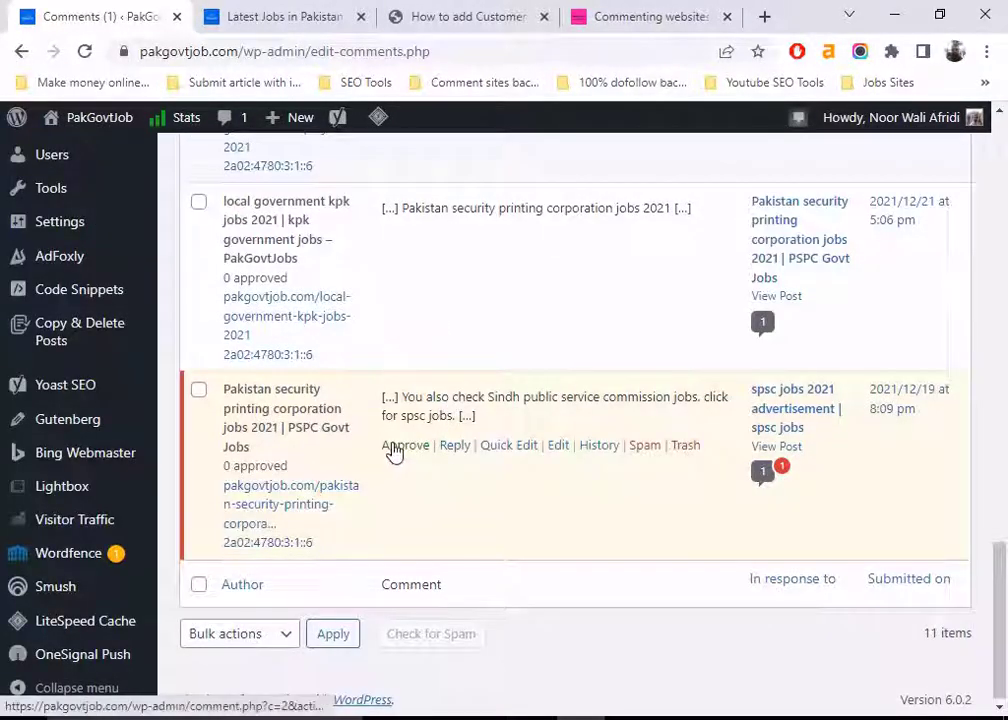
scroll(393, 452, "up", 12)
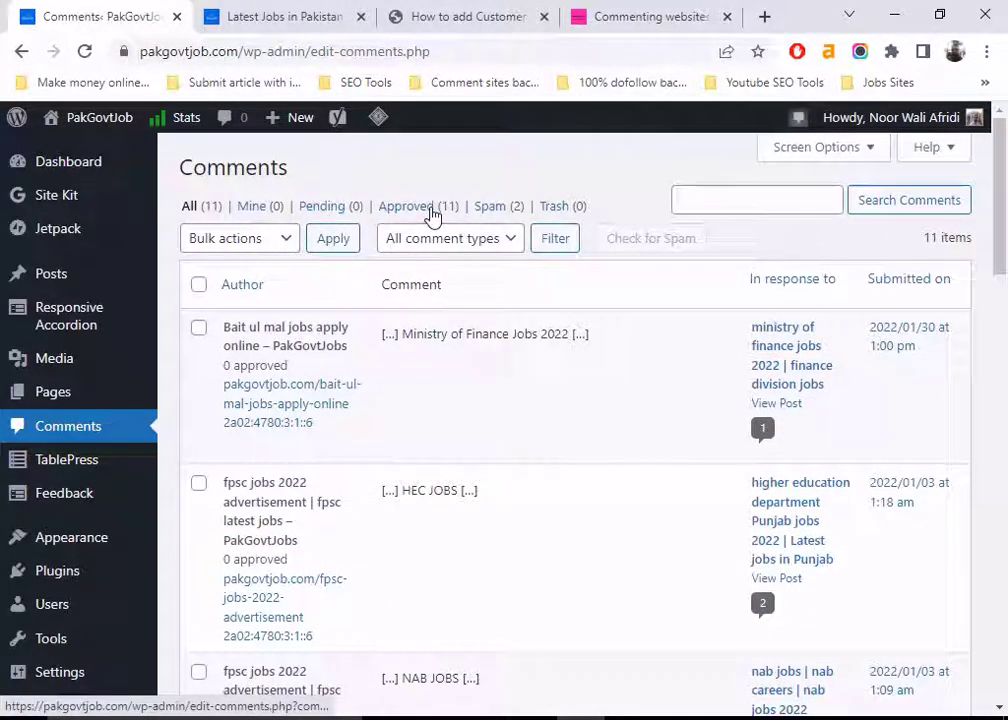
scroll(475, 450, "down", 7)
scroll(477, 455, "down", 8)
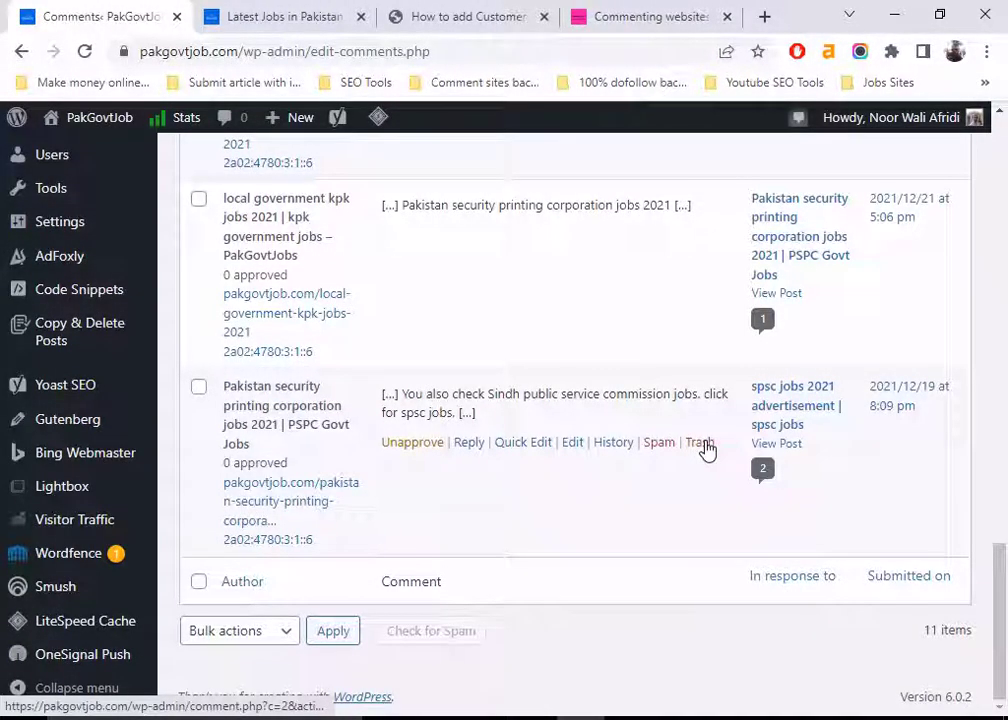
left_click(700, 442)
Mark the Pakistan Security Printing Corporation comment as spam
scroll(704, 450, "up", 5)
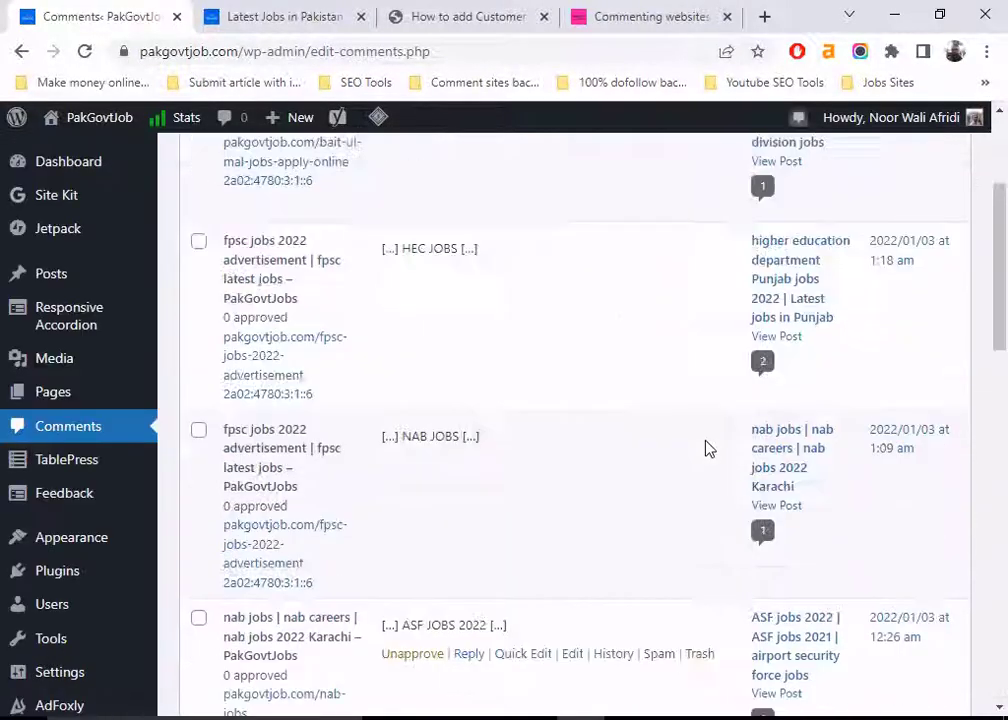
scroll(705, 448, "up", 3)
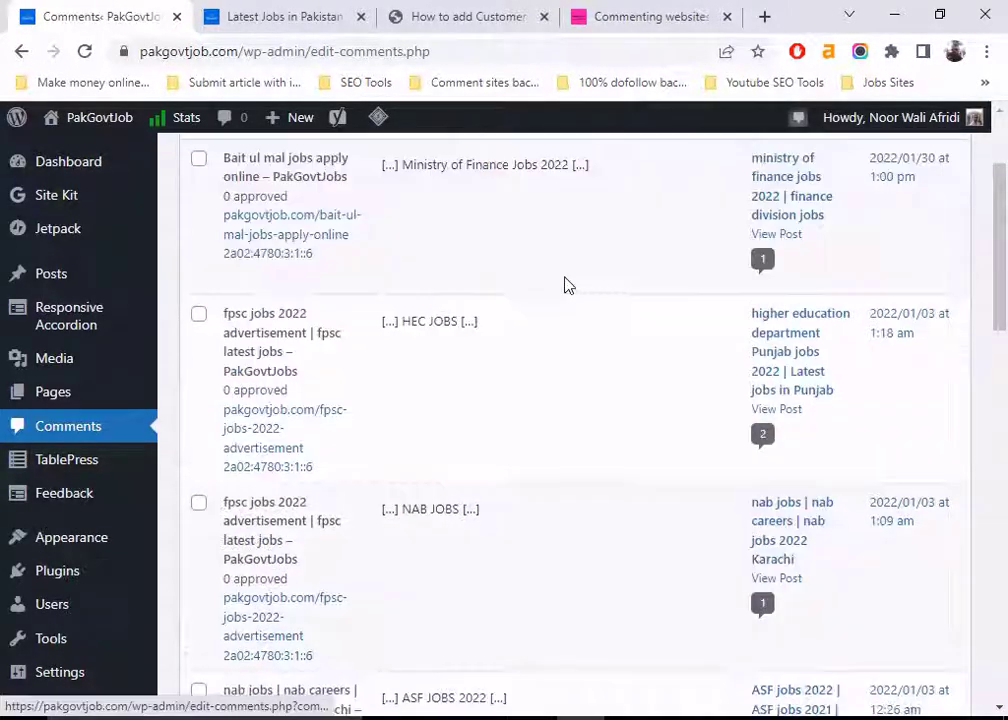
scroll(576, 304, "down", 15)
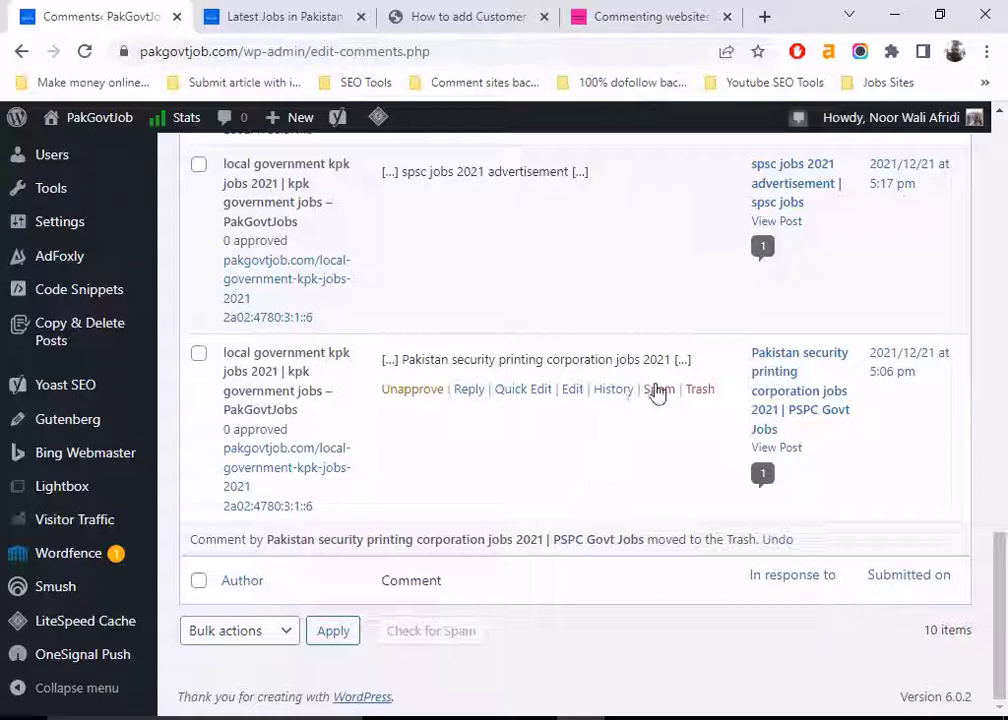
left_click(659, 389)
scroll(603, 415, "up", 15)
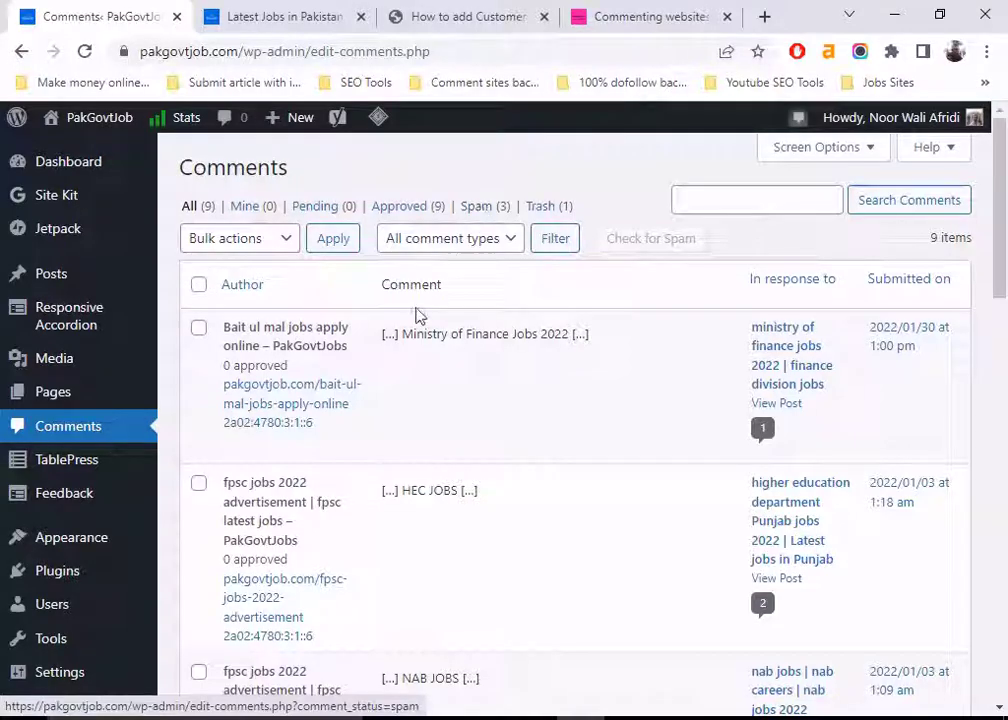
mouse_move(333, 326)
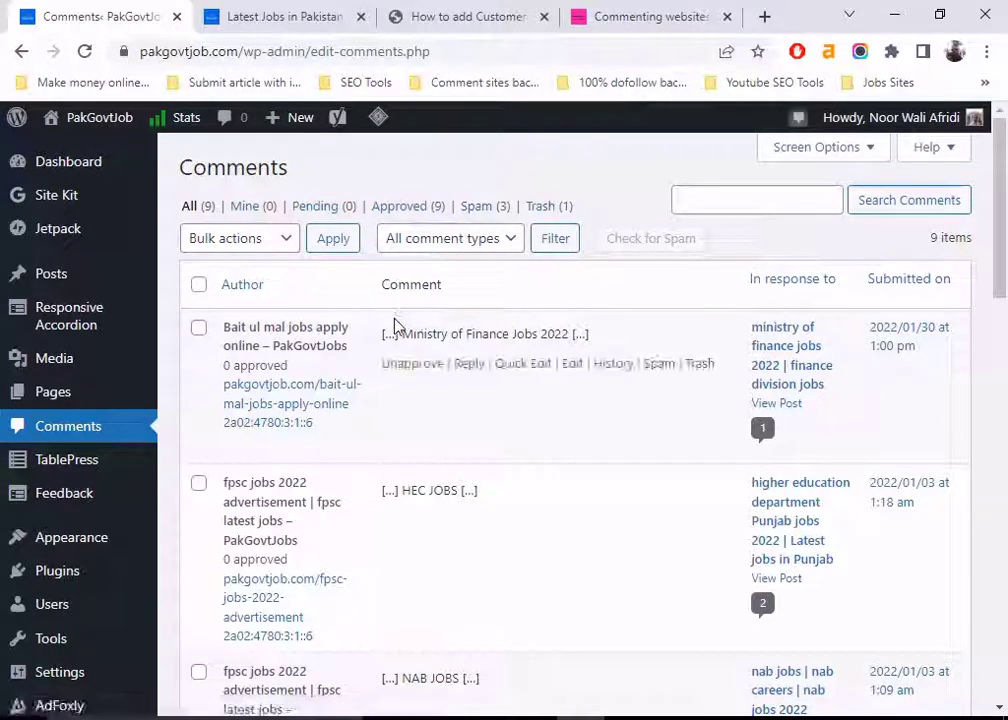
Open the Ministry of Finance comment for editing and delete ' - PakGovtJobs' from its Name field
left_click(572, 364)
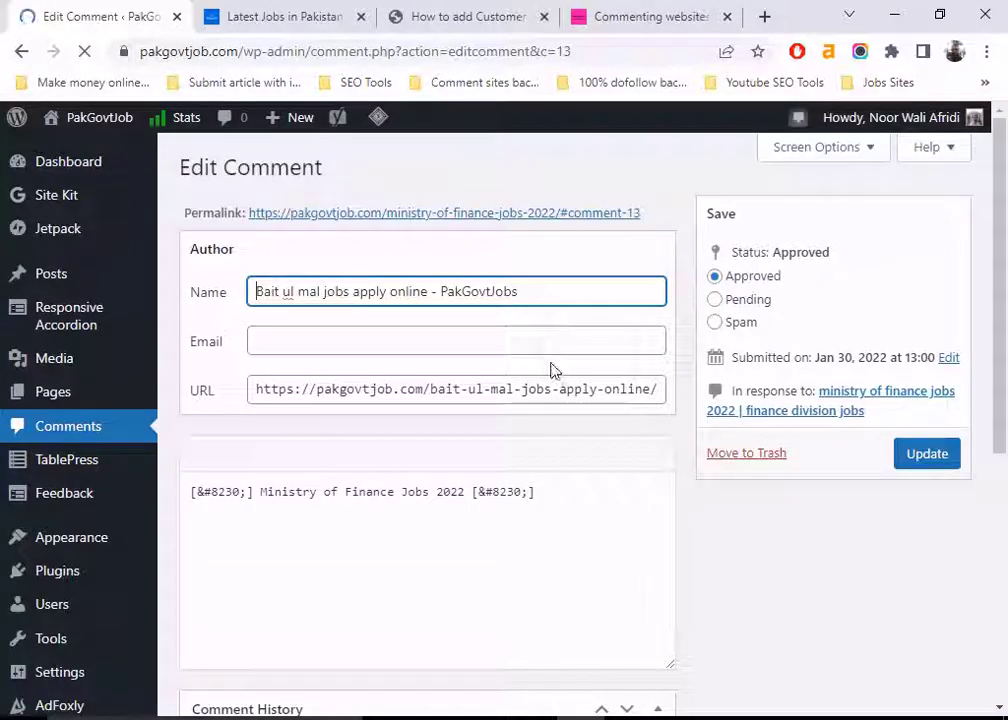
left_click_drag(441, 288, 547, 290)
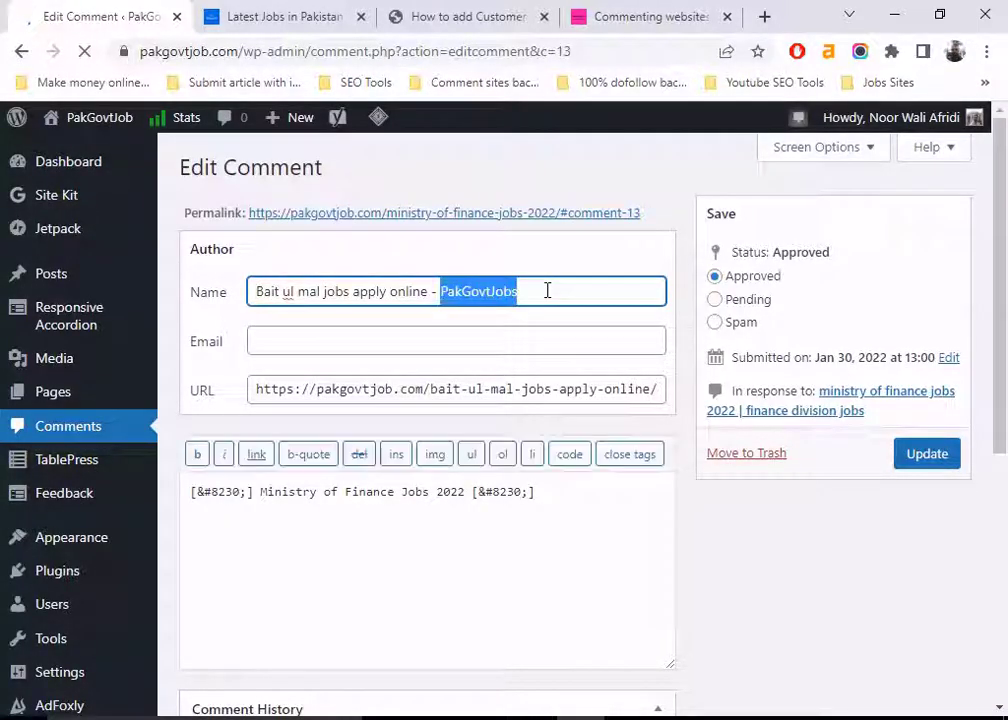
key("BackSpace")
key("BackSpace")
key("BackSpace")
key("BackSpace")
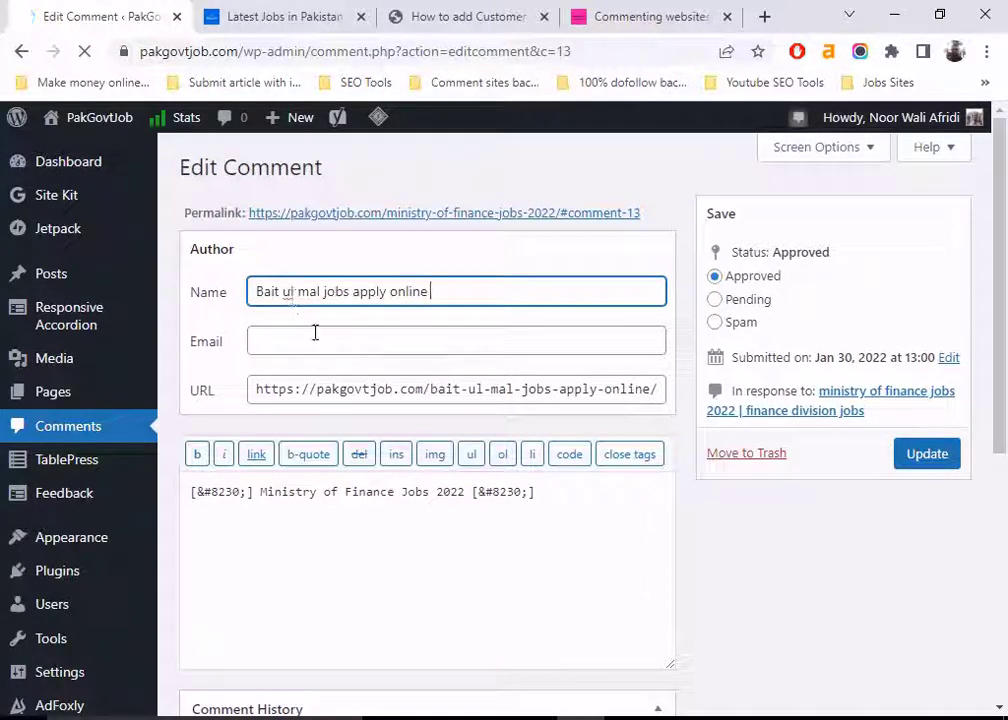
left_click(315, 332)
left_click(220, 330)
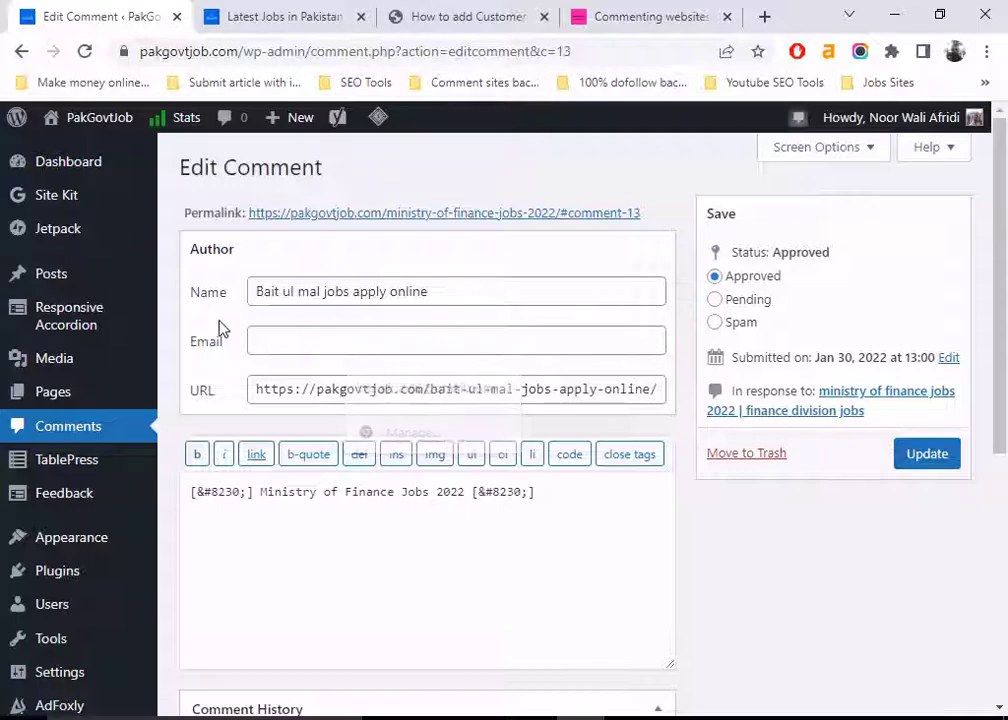
Review the website and comment text, then update the comment as 'Bait ul mal jobs apply online'
left_click_drag(620, 396, 346, 393)
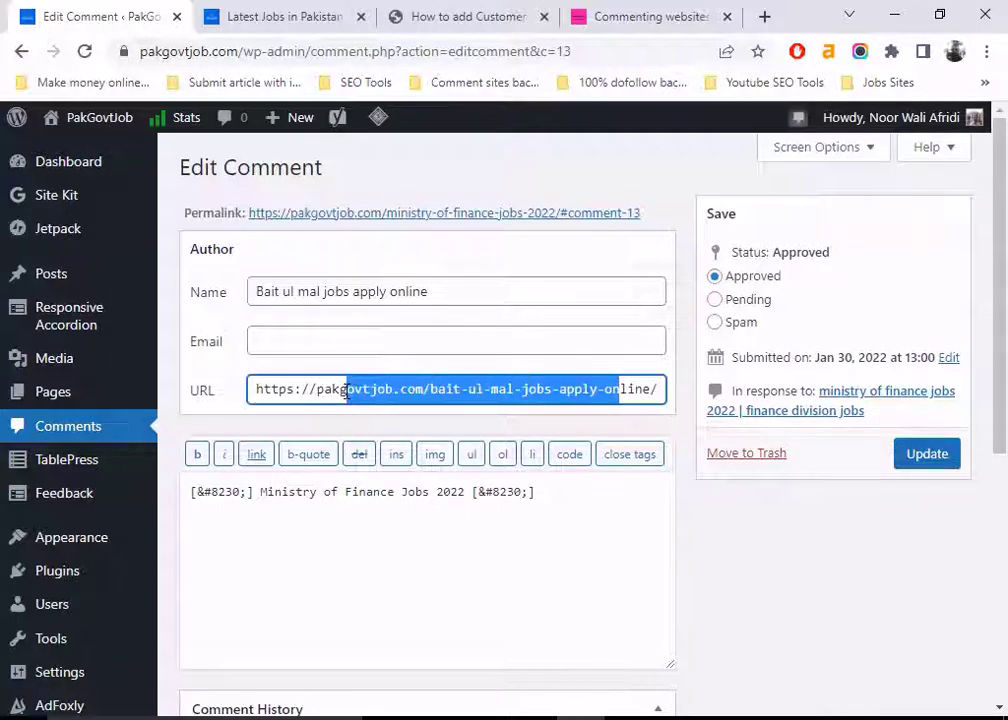
left_click(310, 389)
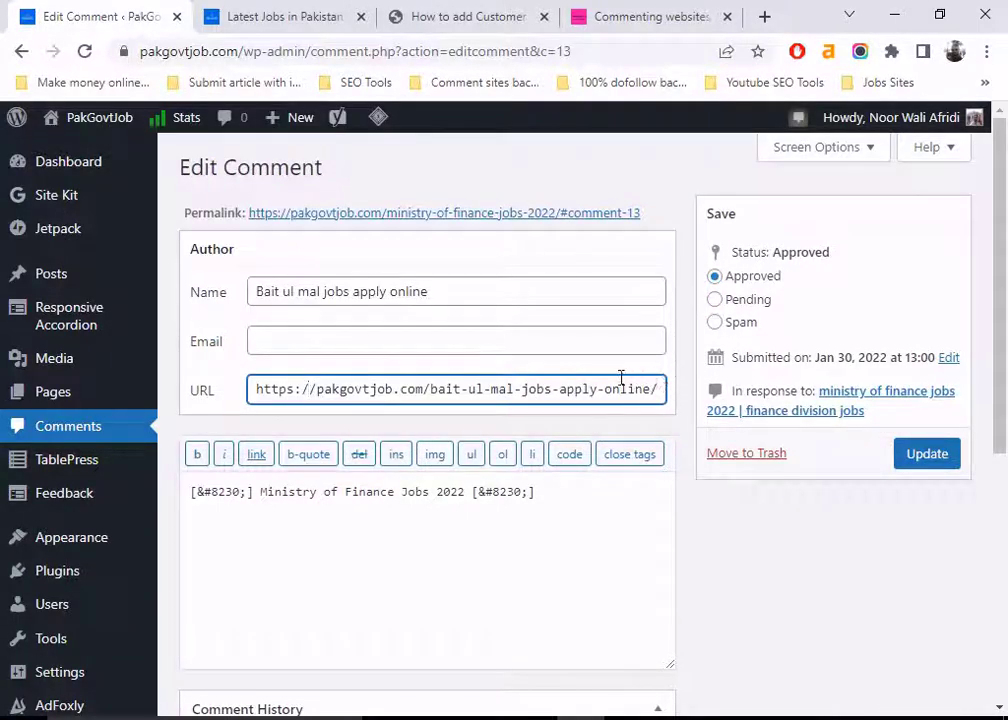
left_click(562, 485)
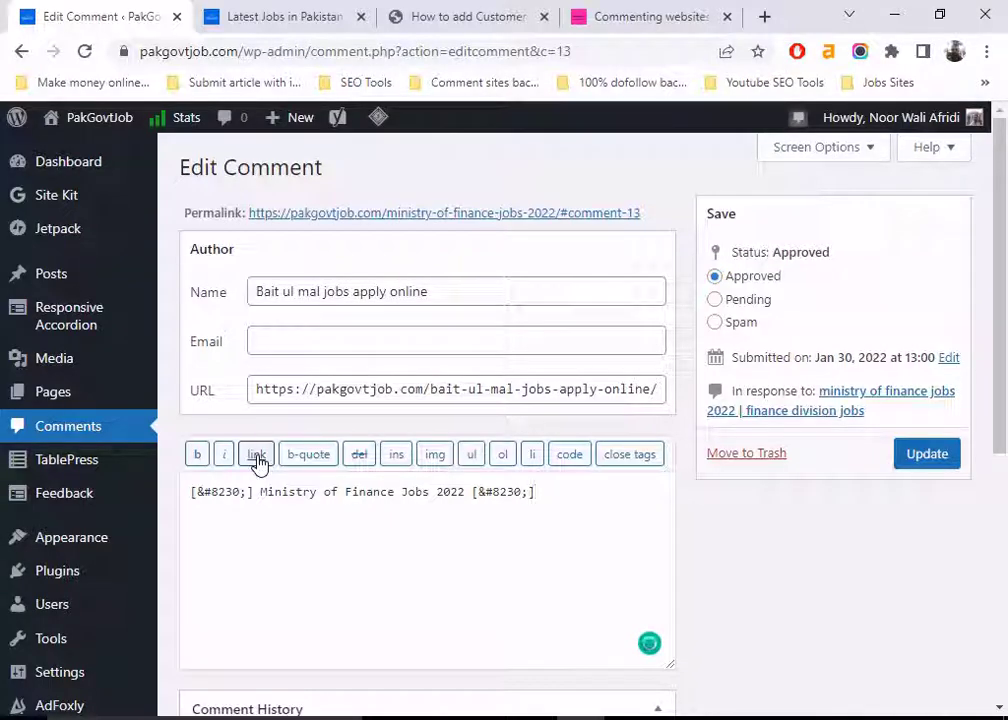
scroll(500, 454, "down", 2)
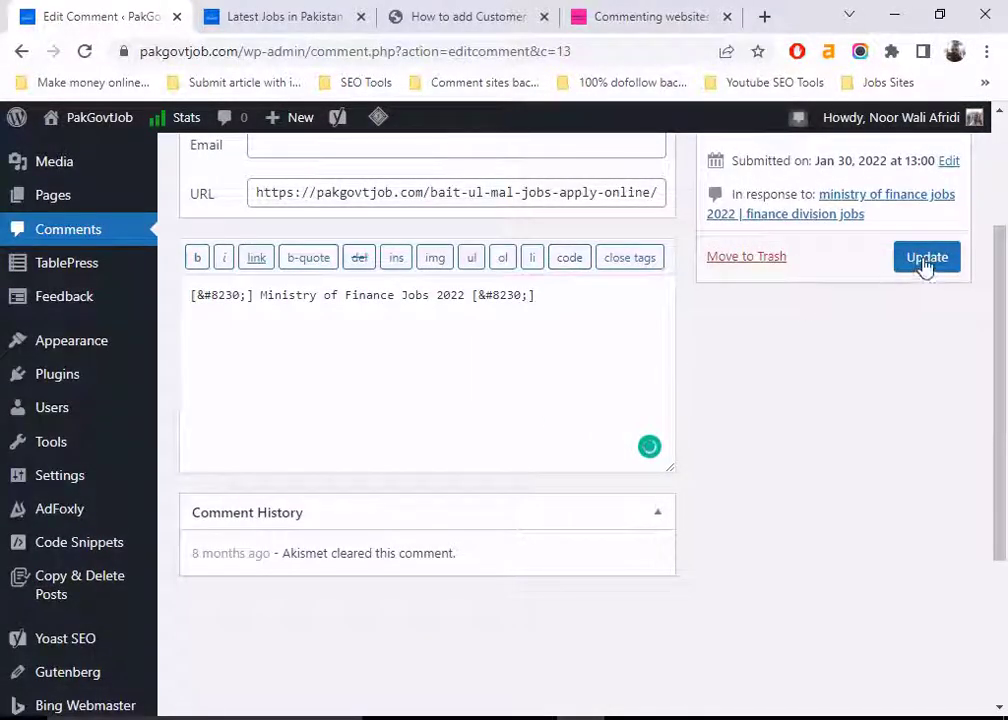
scroll(383, 317, "down", 3)
scroll(388, 357, "up", 5)
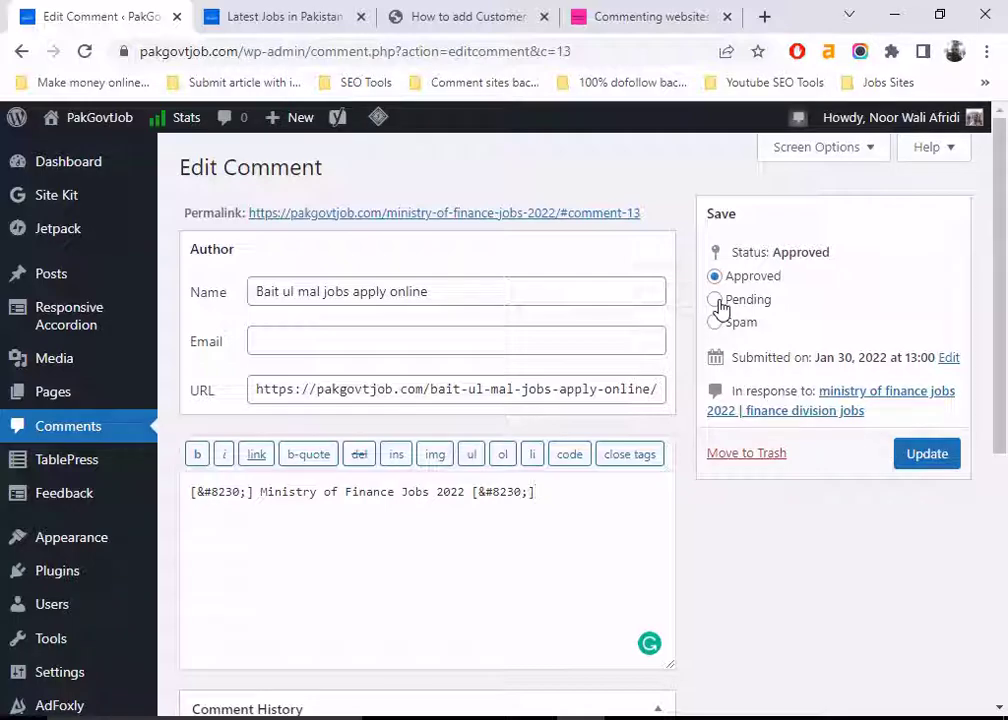
left_click(924, 459)
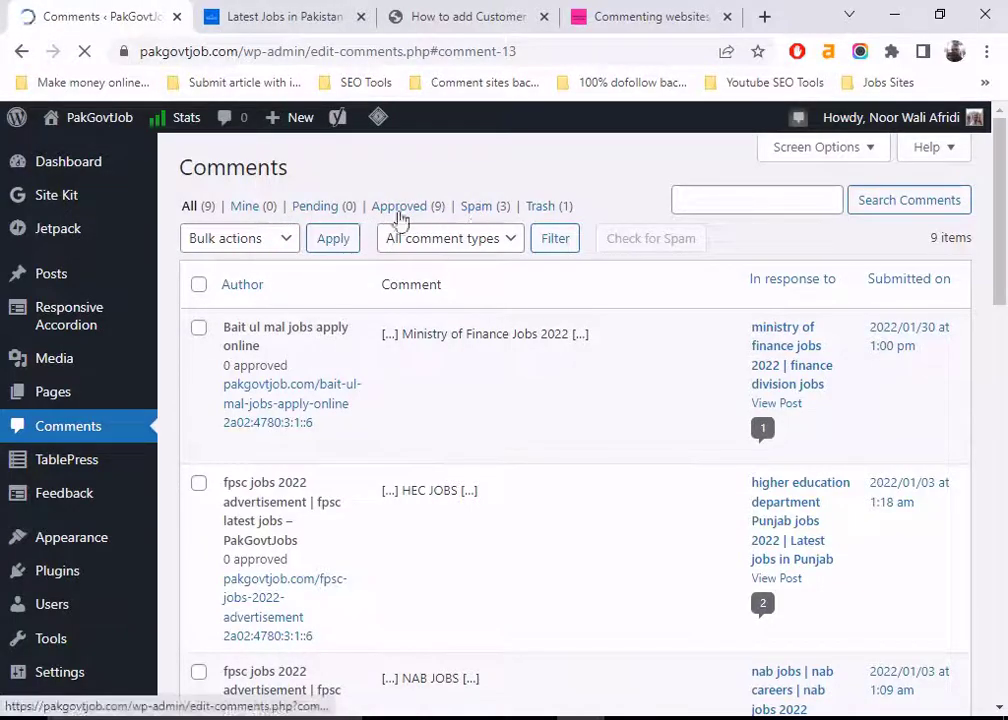
Open the 'jobs in karachi shipyard 2022' post on the Latest Jobs in Pakistan site
left_click(324, 20)
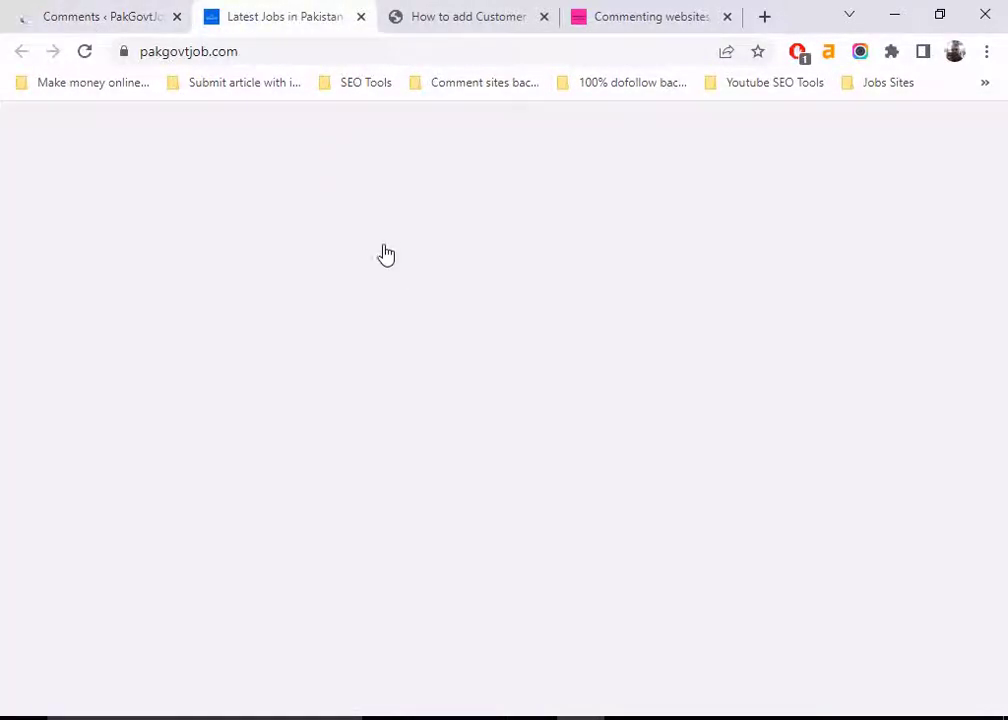
scroll(382, 367, "down", 15)
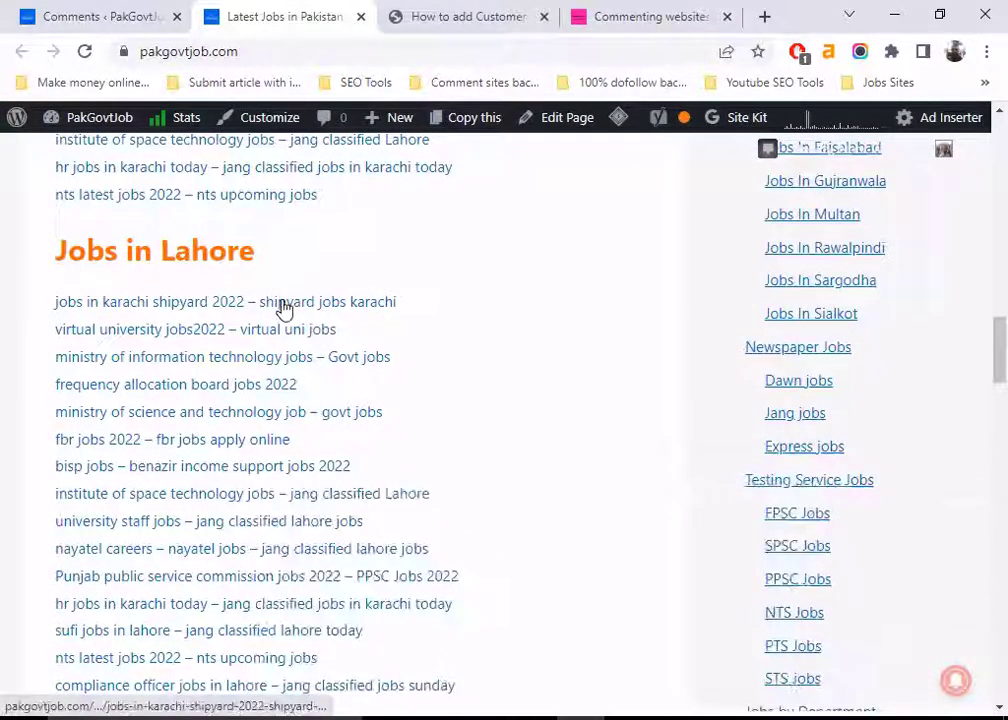
left_click(283, 304)
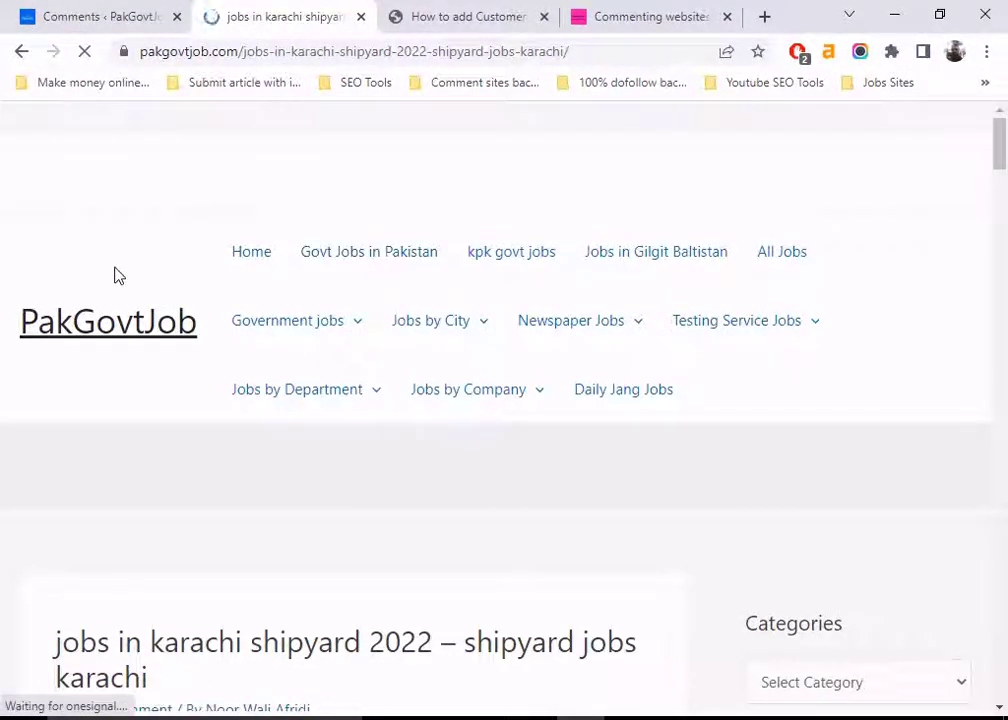
Scroll past the share buttons and Related posts to the Leave a Comment form
scroll(115, 275, "down", 4)
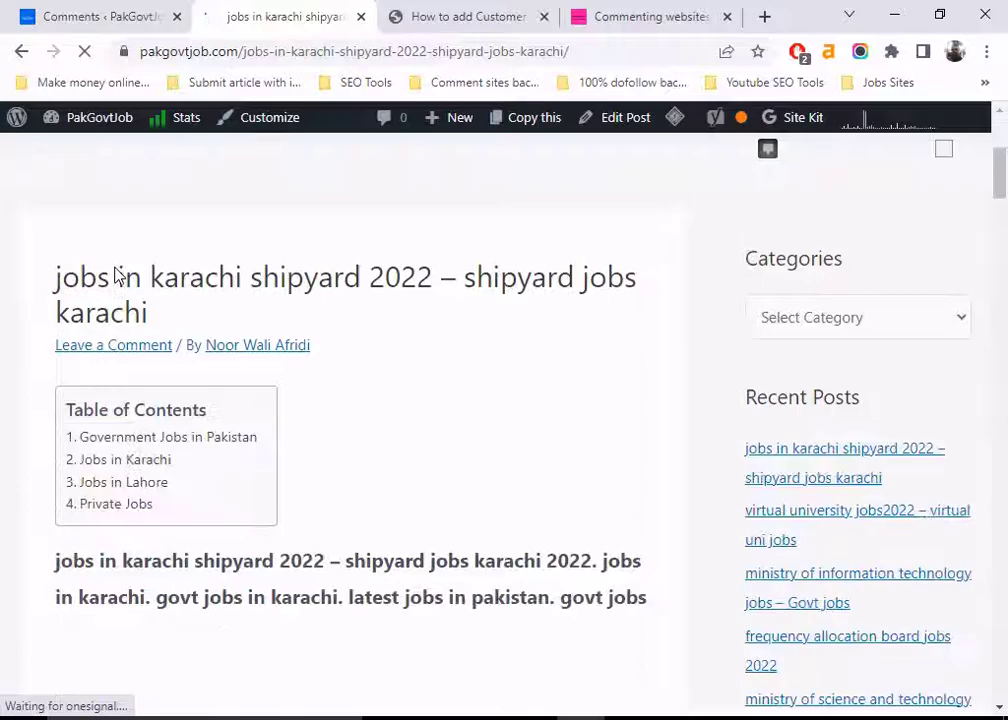
scroll(115, 275, "down", 15)
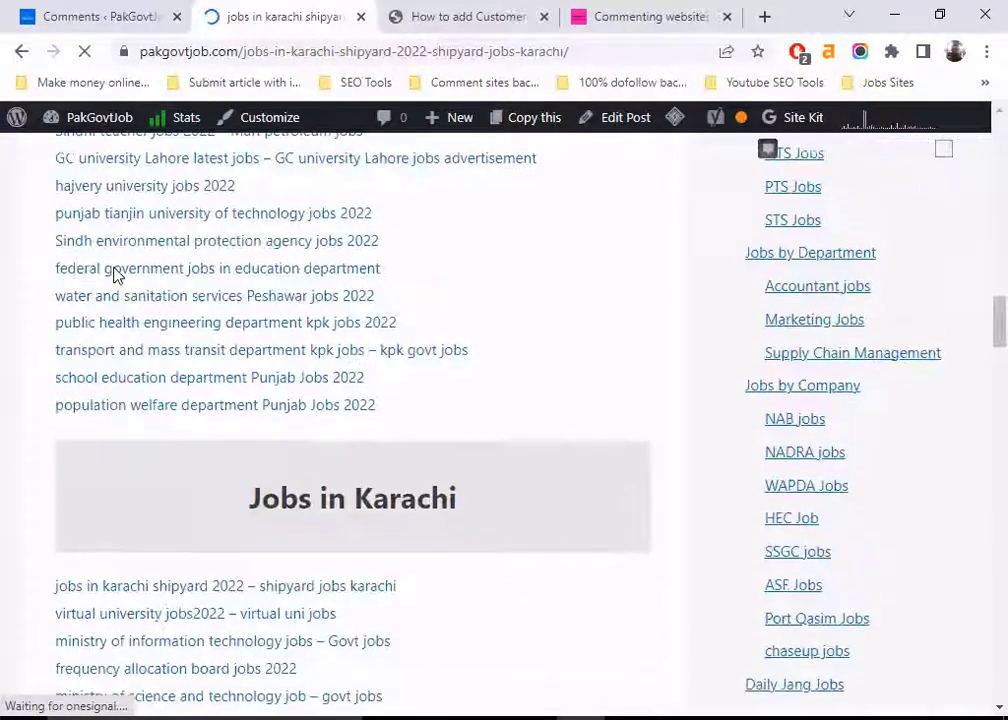
scroll(115, 275, "up", 15)
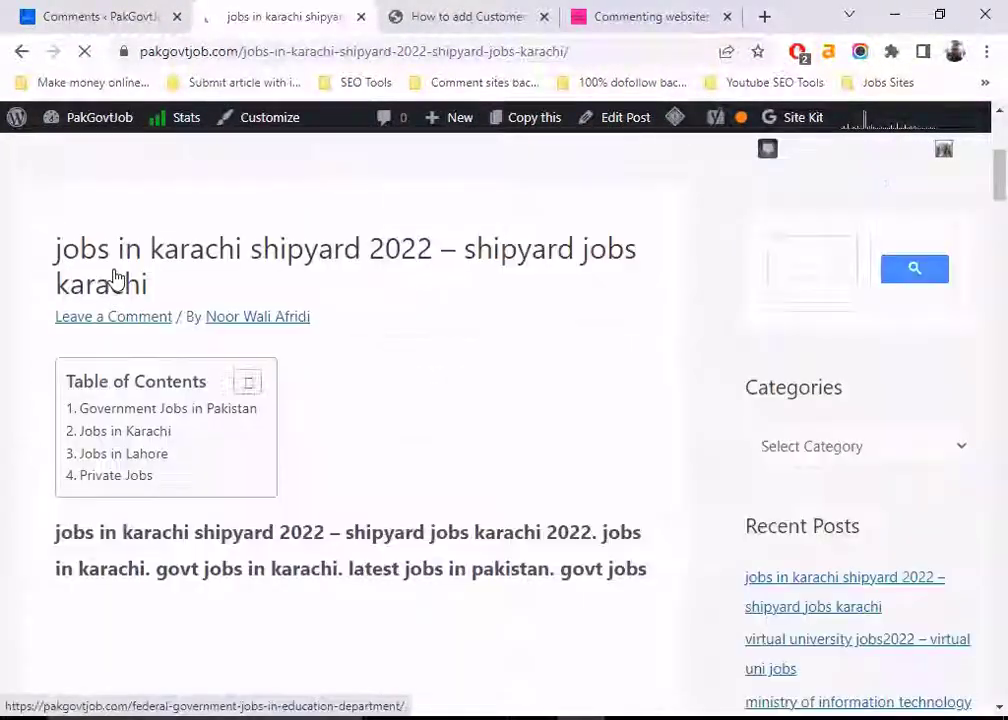
scroll(150, 285, "down", 6)
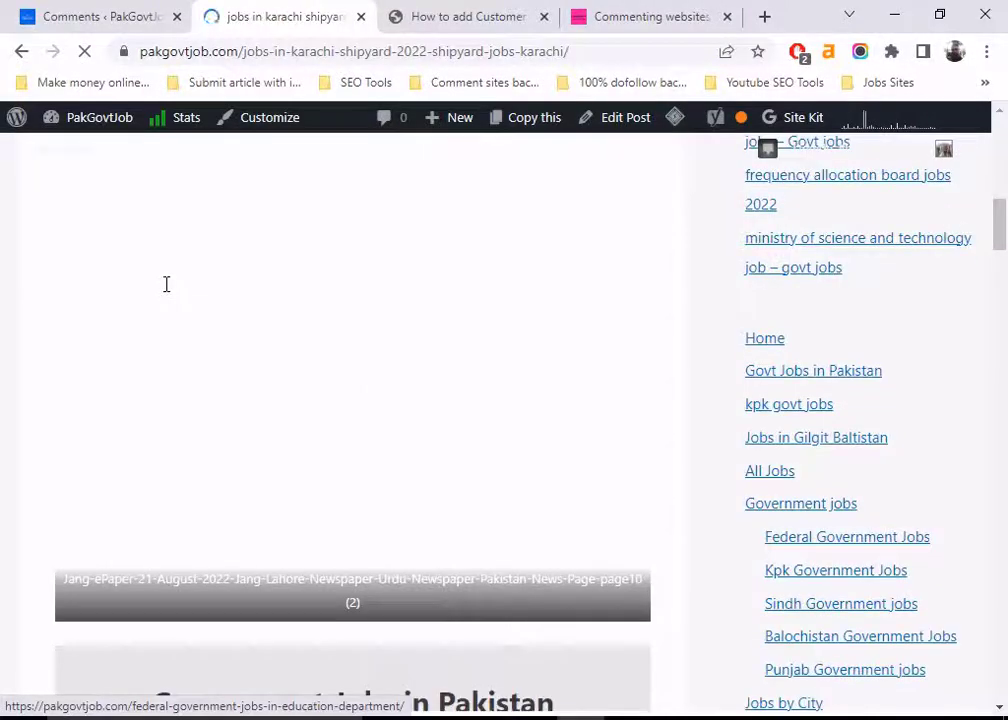
scroll(166, 284, "down", 12)
scroll(168, 300, "down", 15)
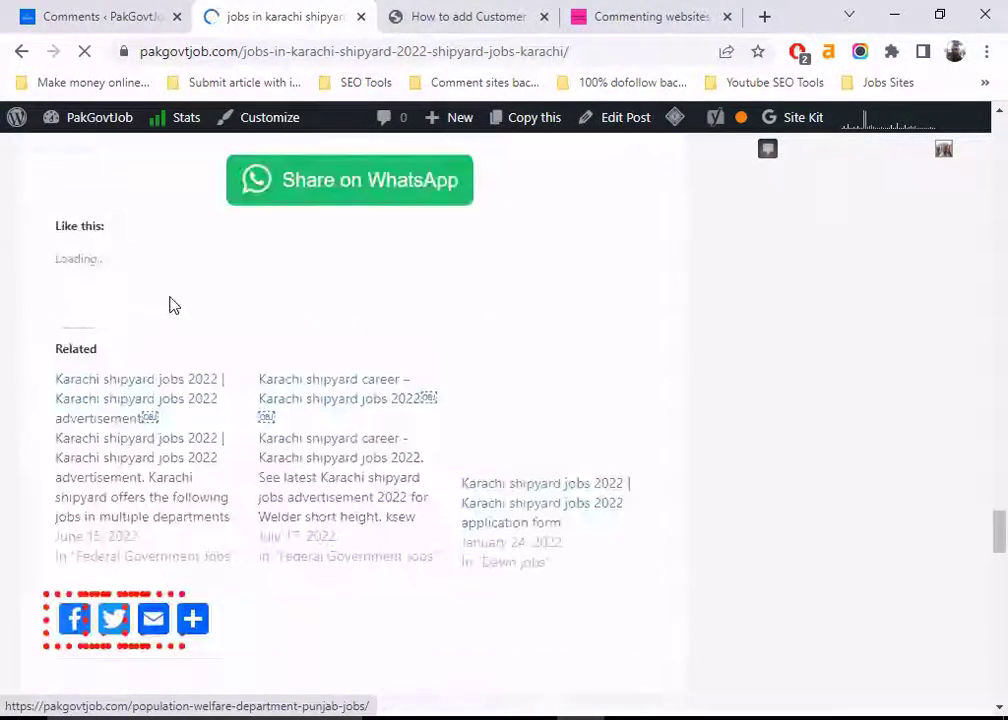
scroll(169, 300, "up", 8)
scroll(169, 304, "up", 7)
scroll(170, 310, "down", 13)
scroll(172, 316, "down", 12)
scroll(170, 300, "down", 1)
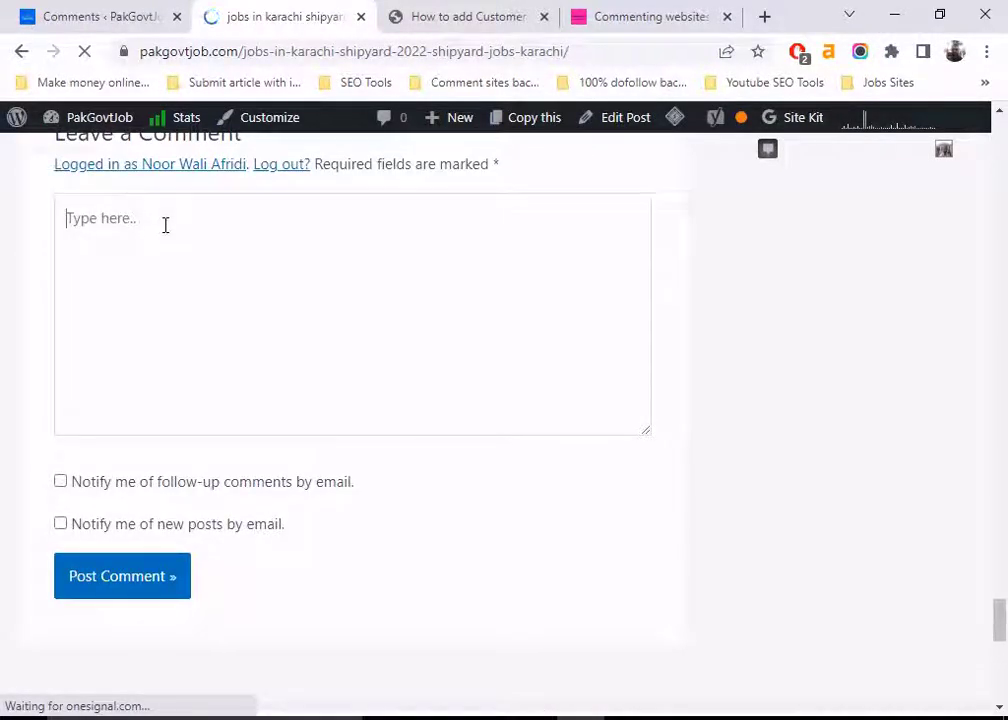
type("it is a")
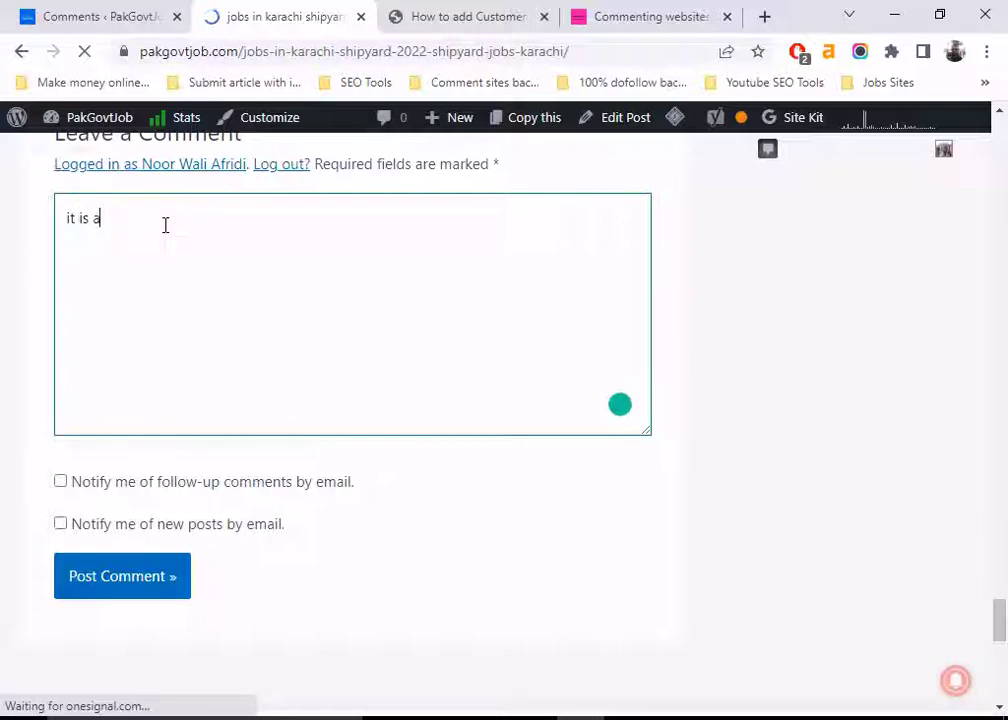
type("nice")
type("post")
type(".")
key("Return")
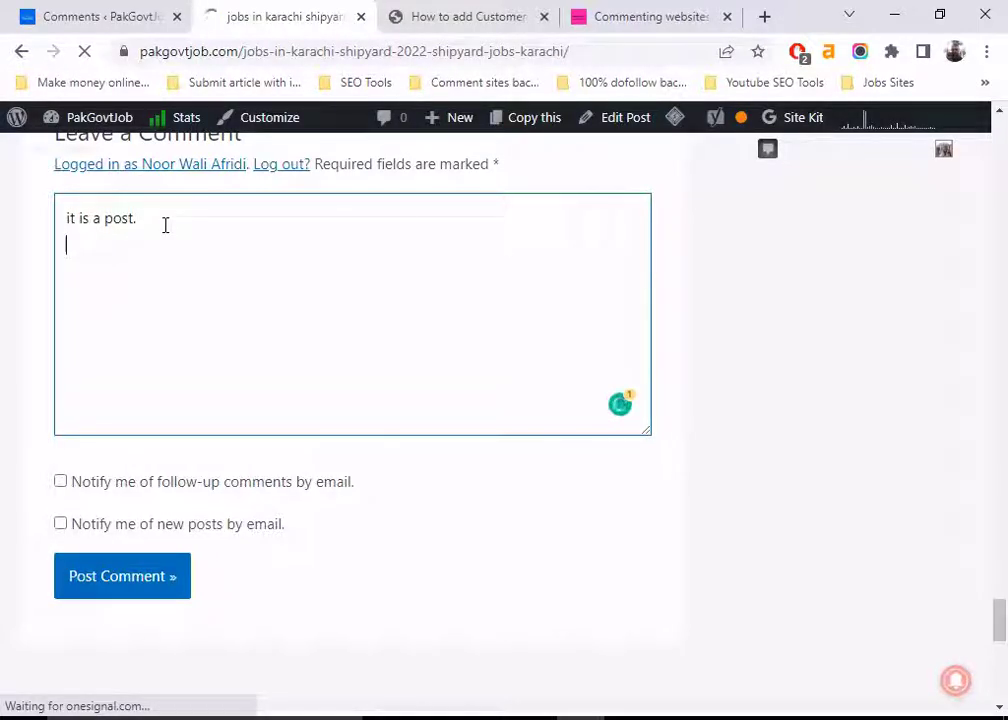
type("https:")
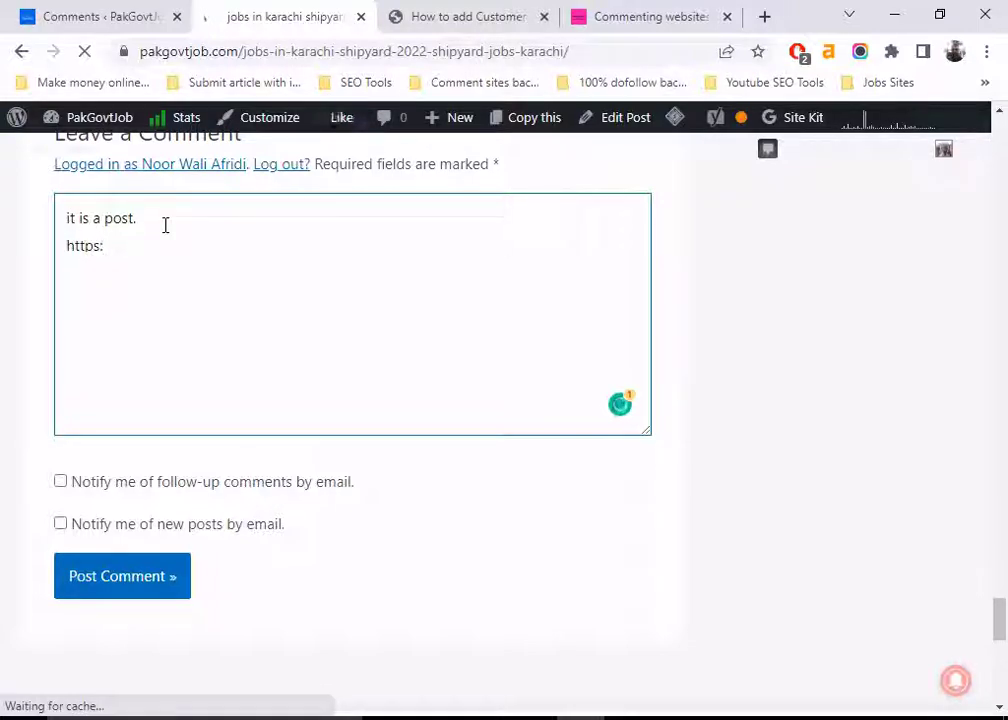
type("//tutori")
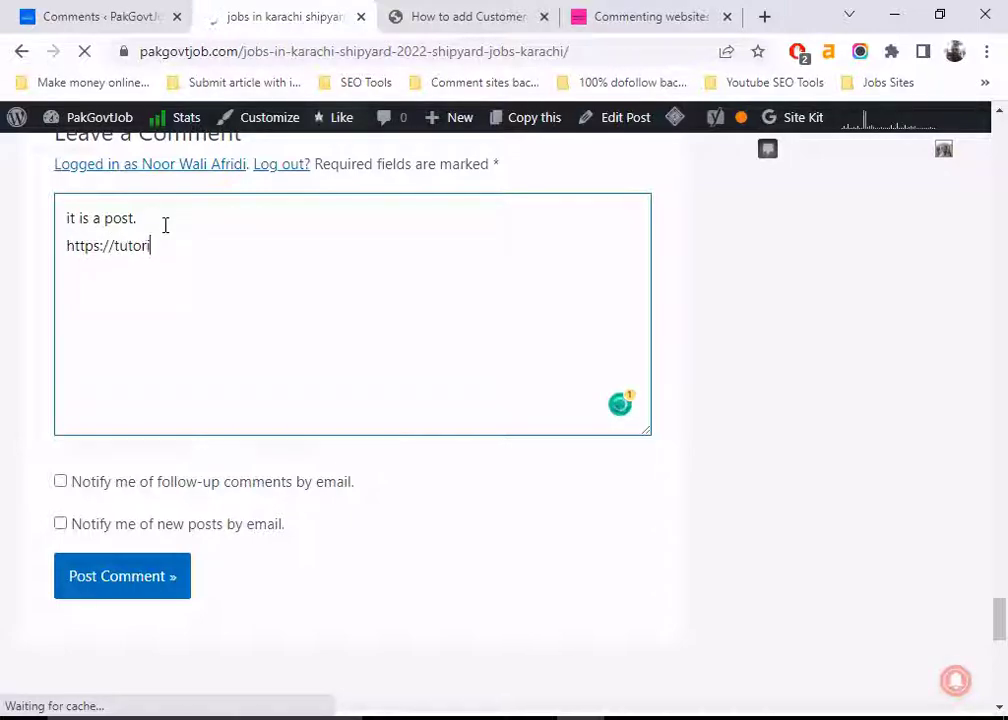
type("alform.com")
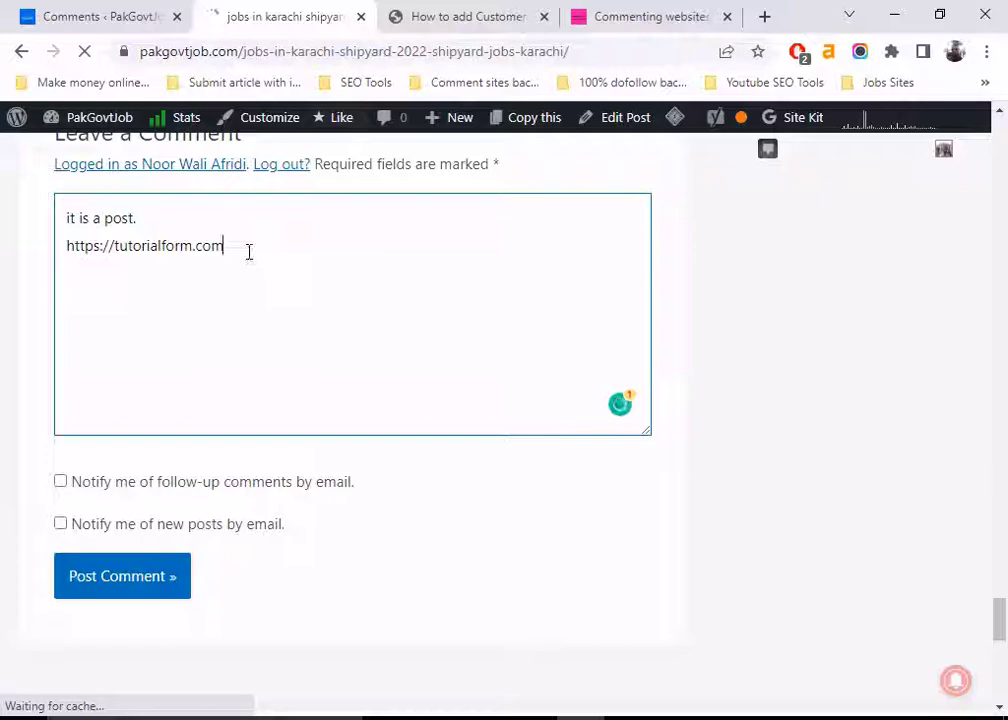
left_click(122, 578)
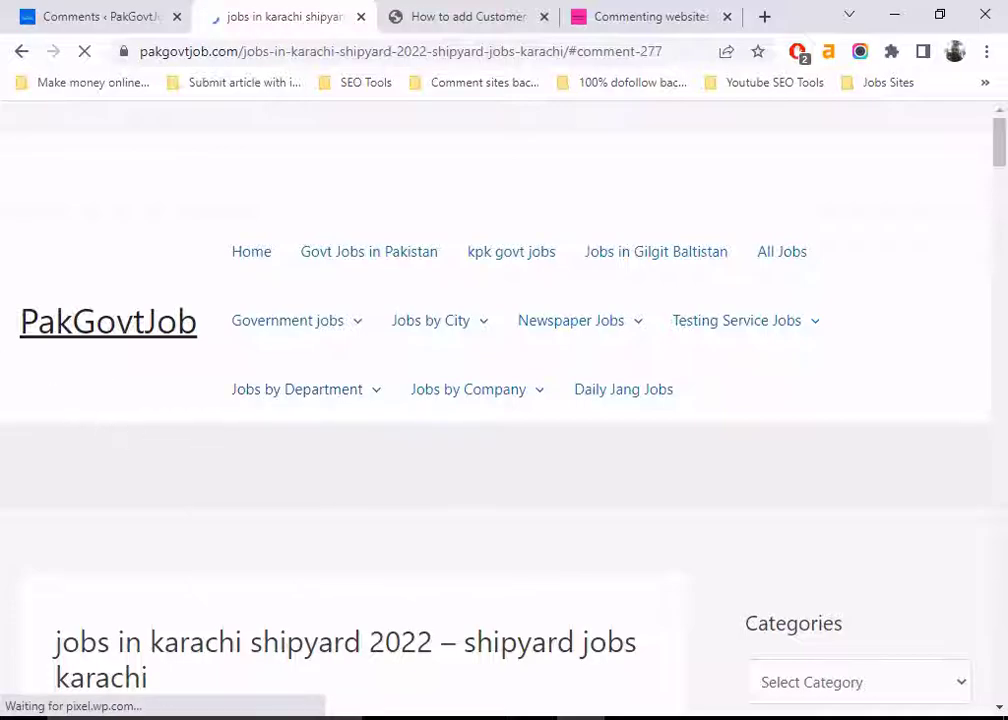
Confirm the tutorialform.com comment shows under '1 thought on…', then return to the admin Comments list
scroll(627, 375, "down", 2)
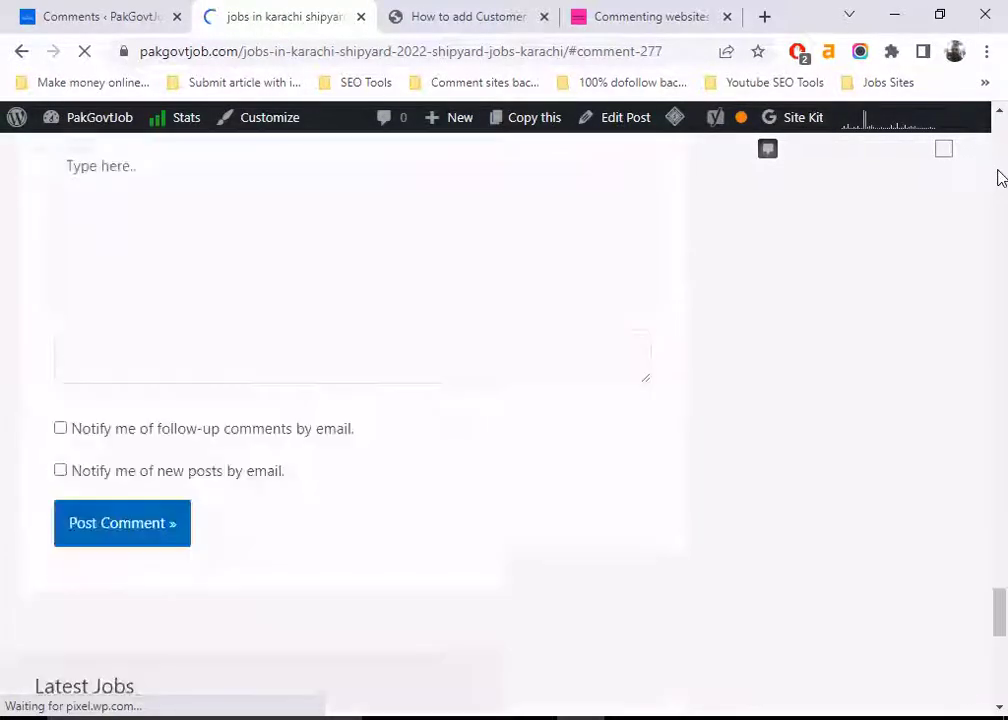
scroll(324, 452, "up", 5)
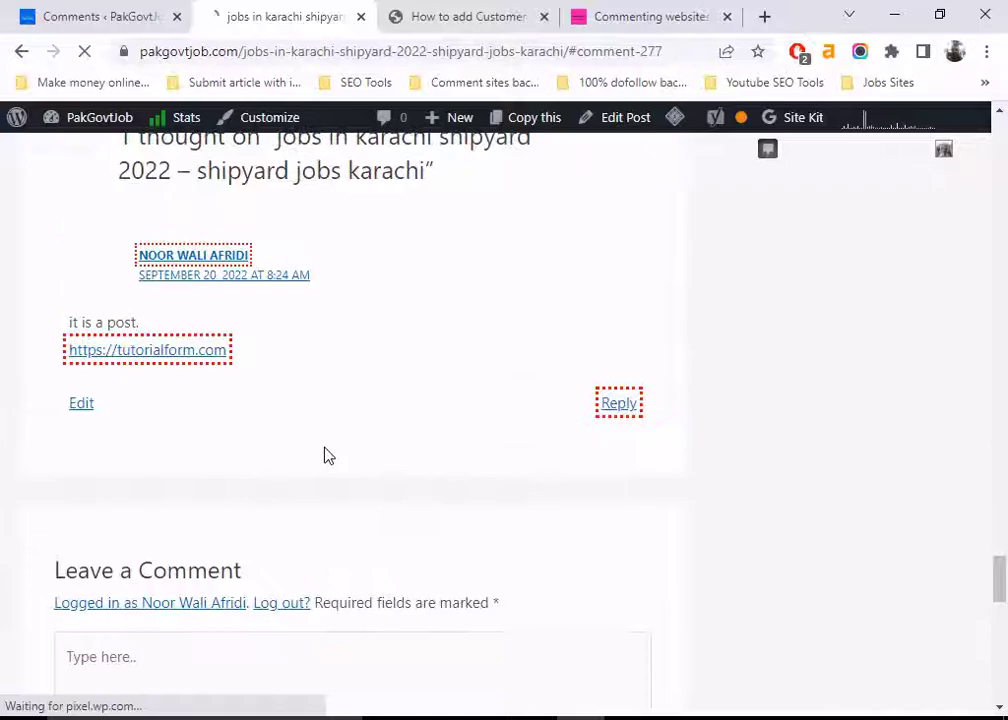
scroll(317, 447, "up", 1)
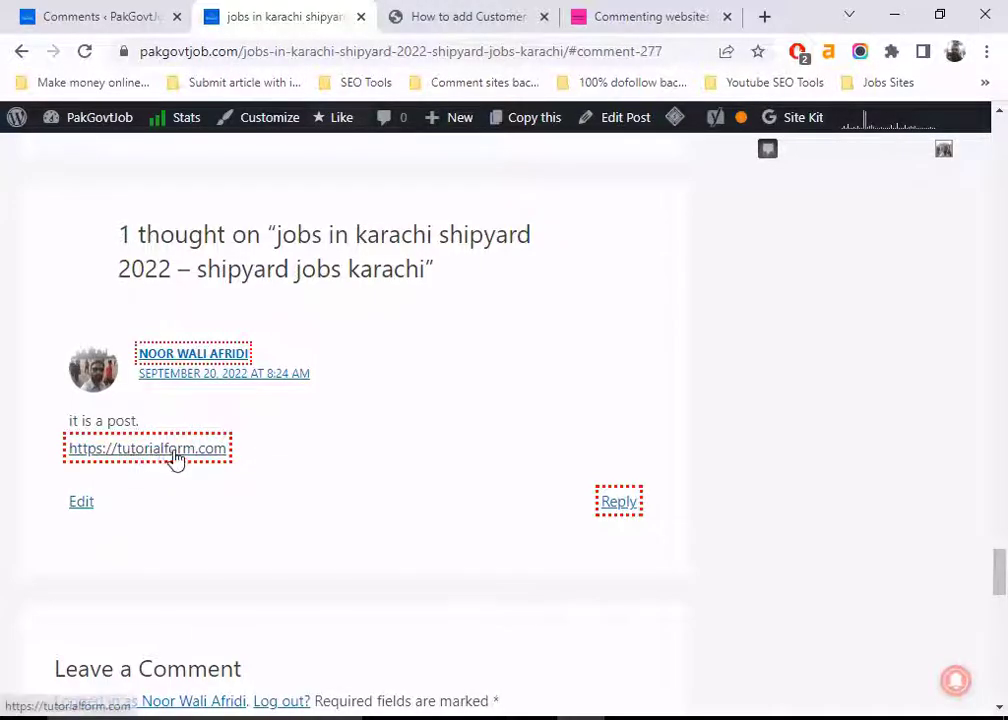
left_click(117, 12)
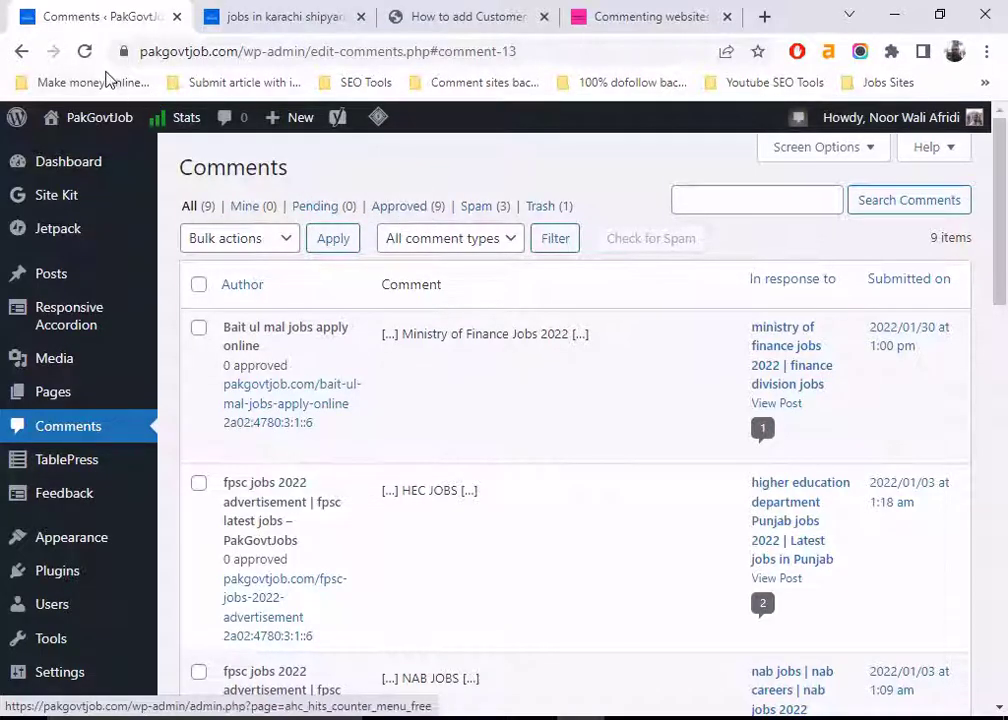
Reload the Comments list and open a reply box under the new 'it is a post.' comment
left_click(84, 51)
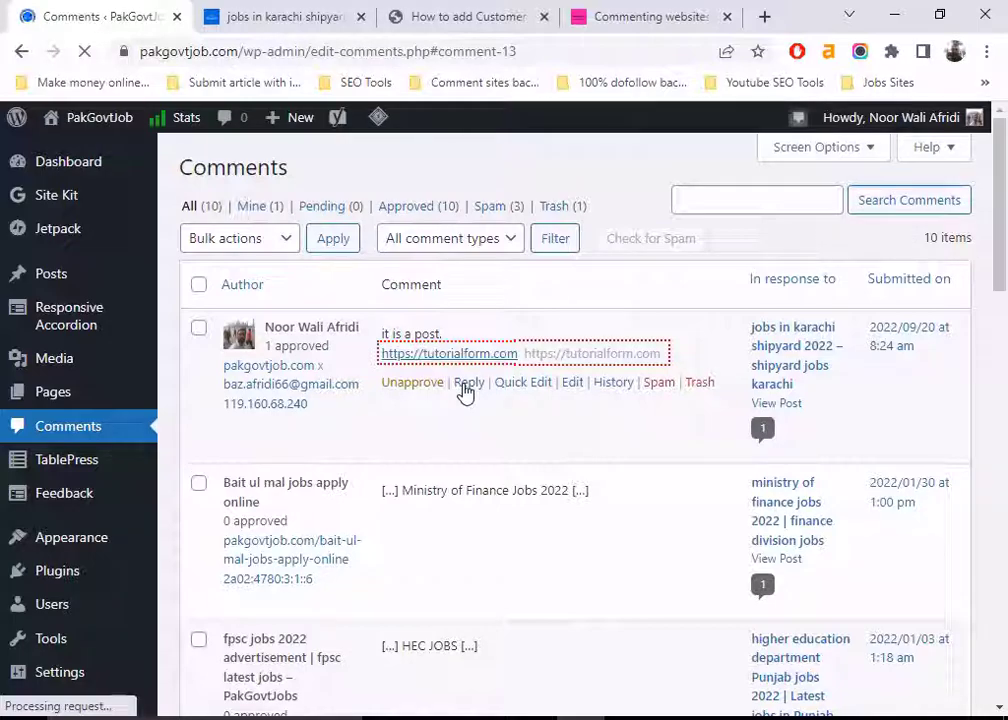
left_click(466, 383)
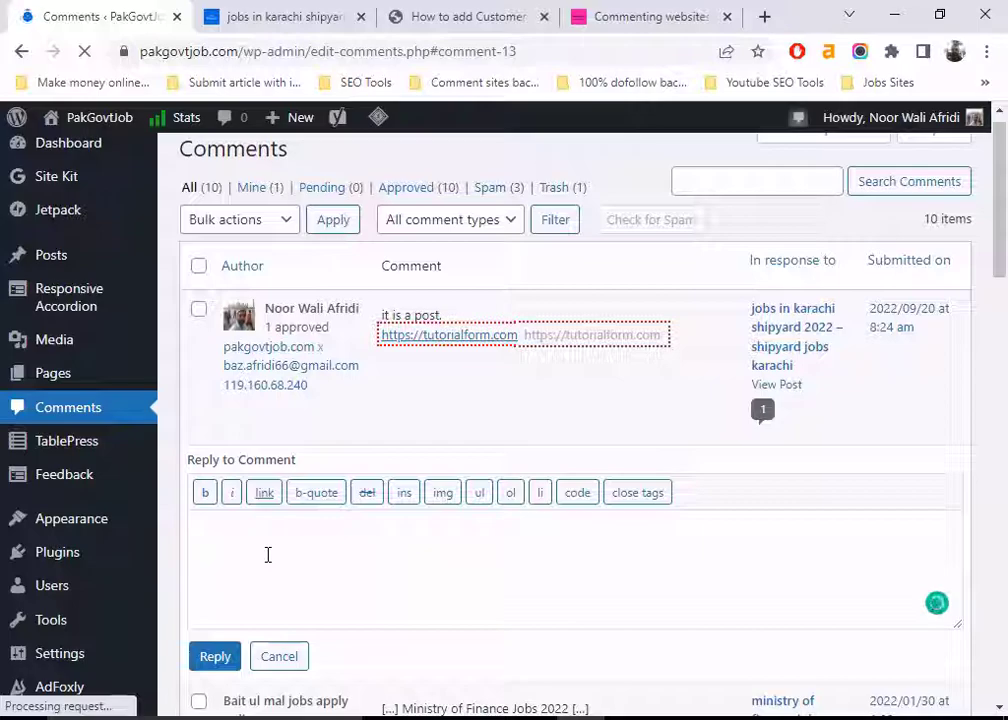
Submit the reply 'thanks for your comment.' to the 'it is a post.' comment
type("thanks")
type("for your comment")
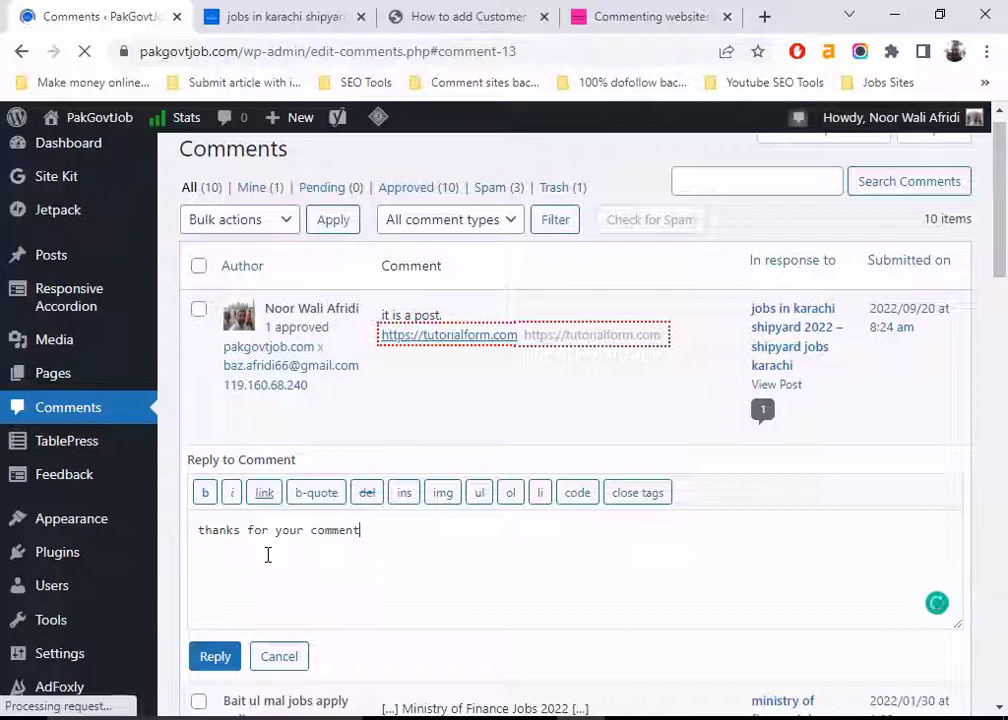
type(".")
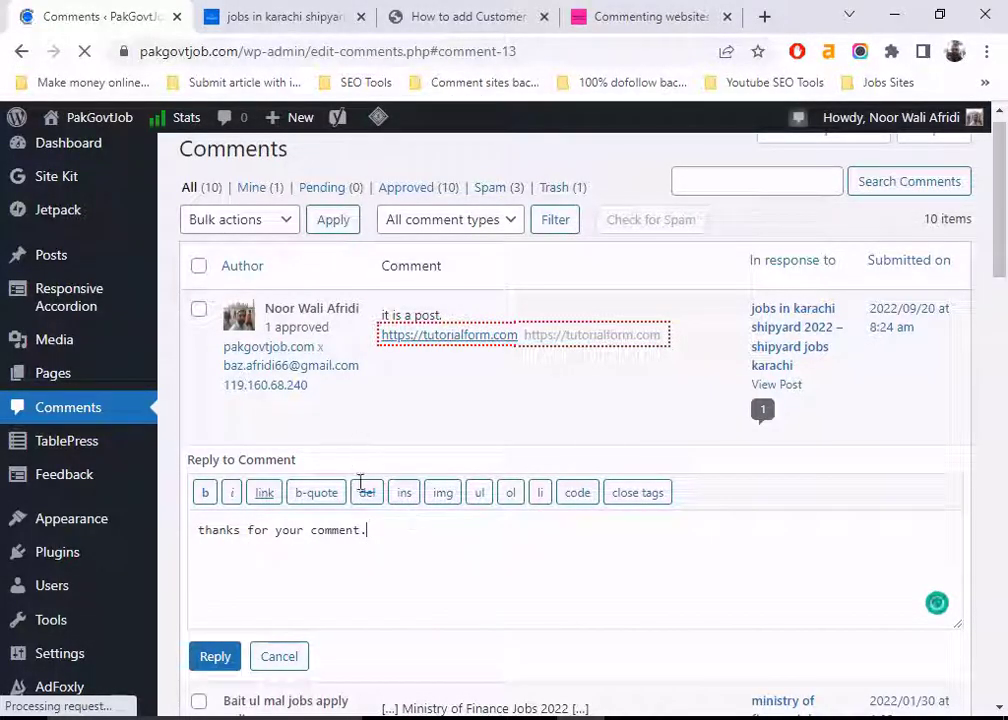
scroll(370, 510, "down", 2)
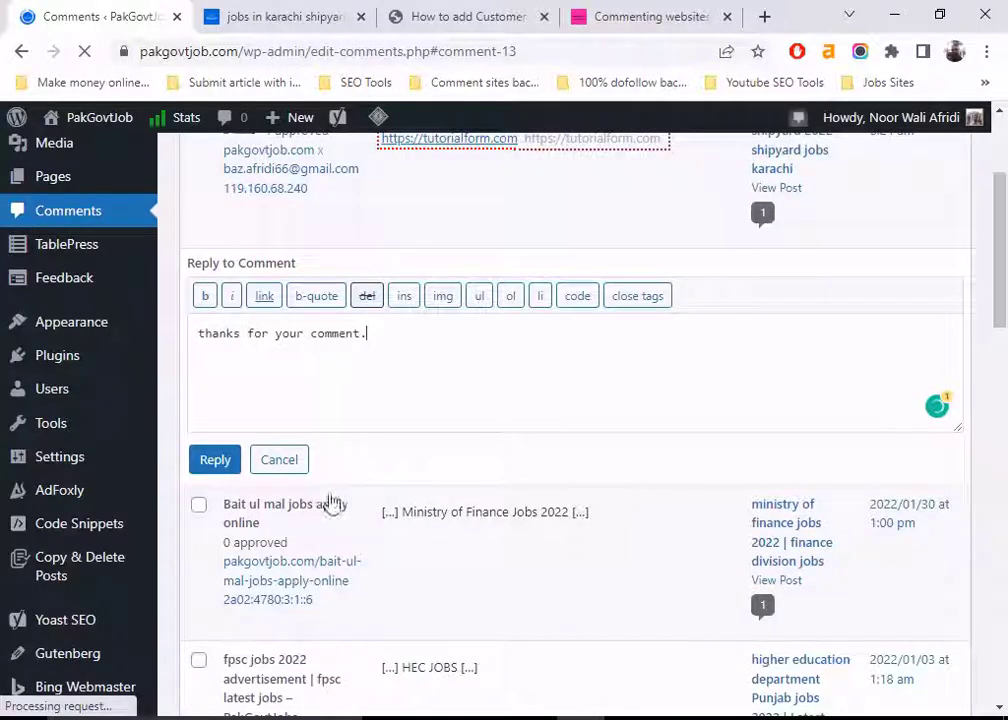
left_click(205, 461)
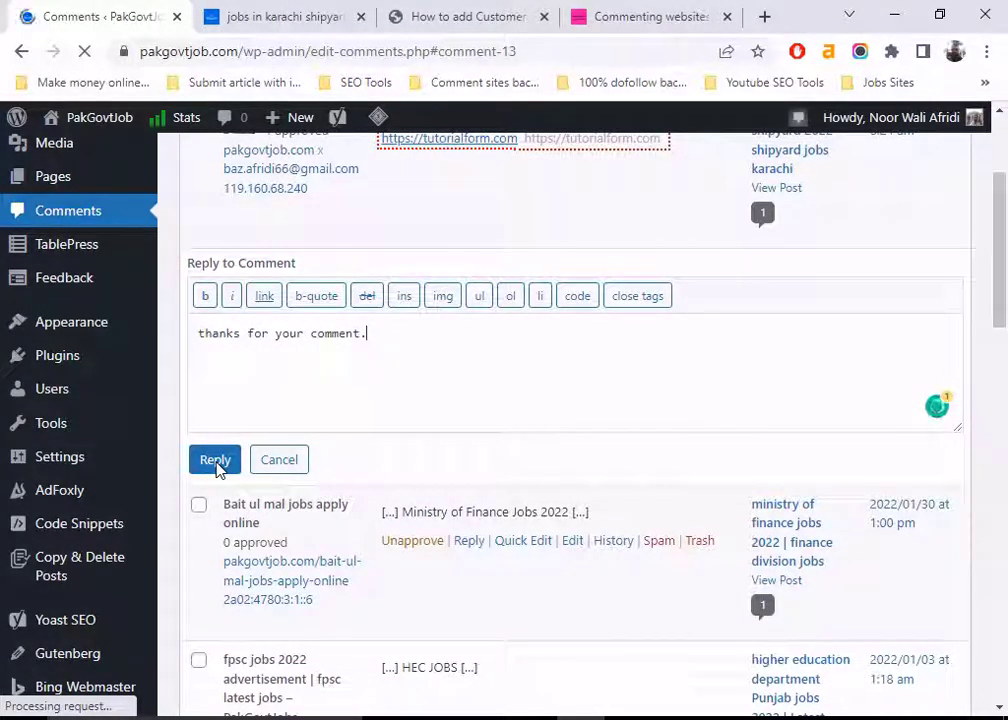
left_click(218, 462)
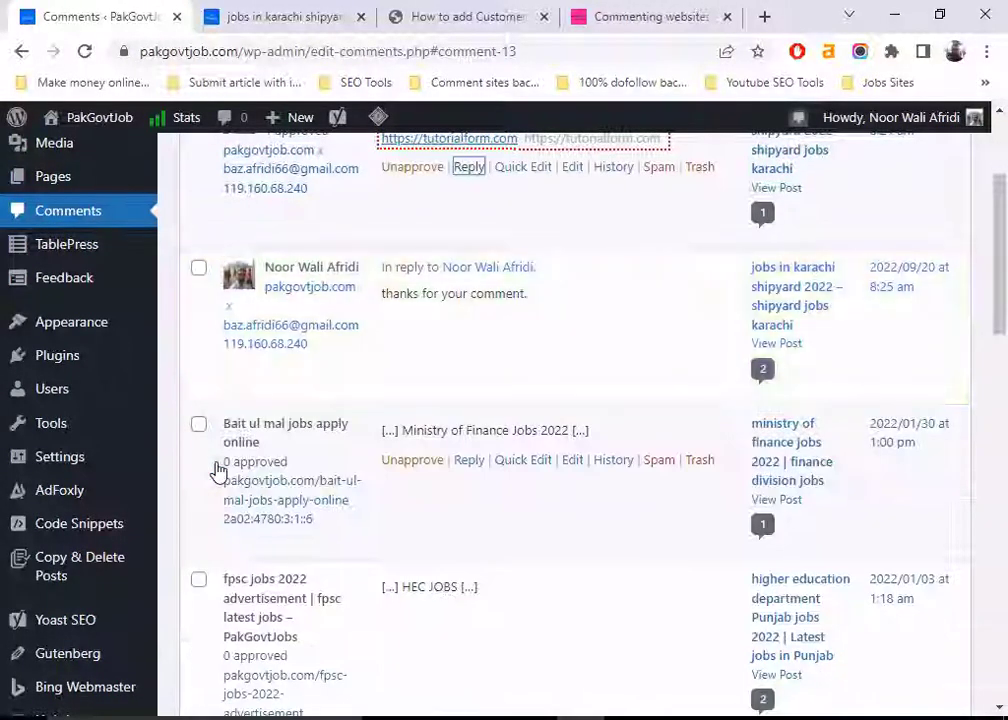
left_click(275, 12)
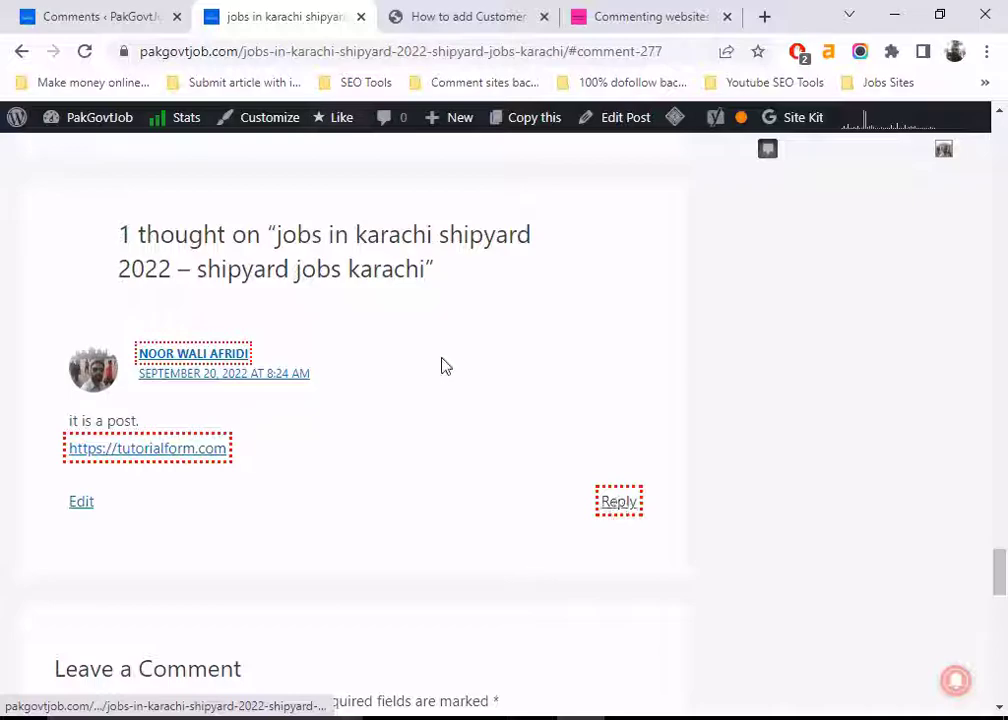
left_click(86, 52)
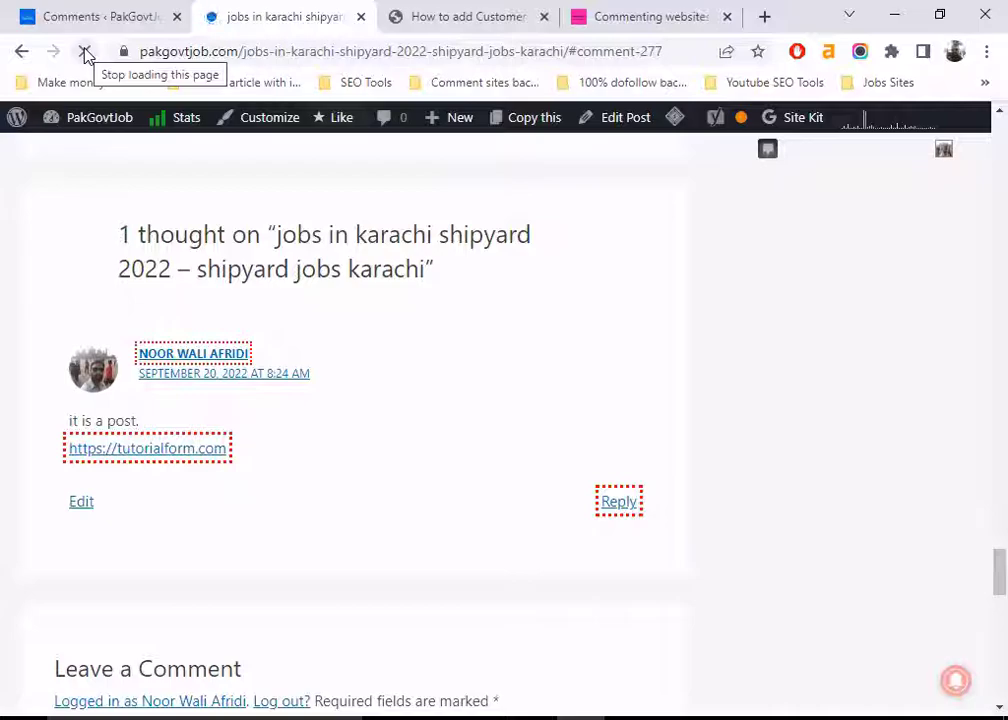
scroll(155, 232, "down", 1)
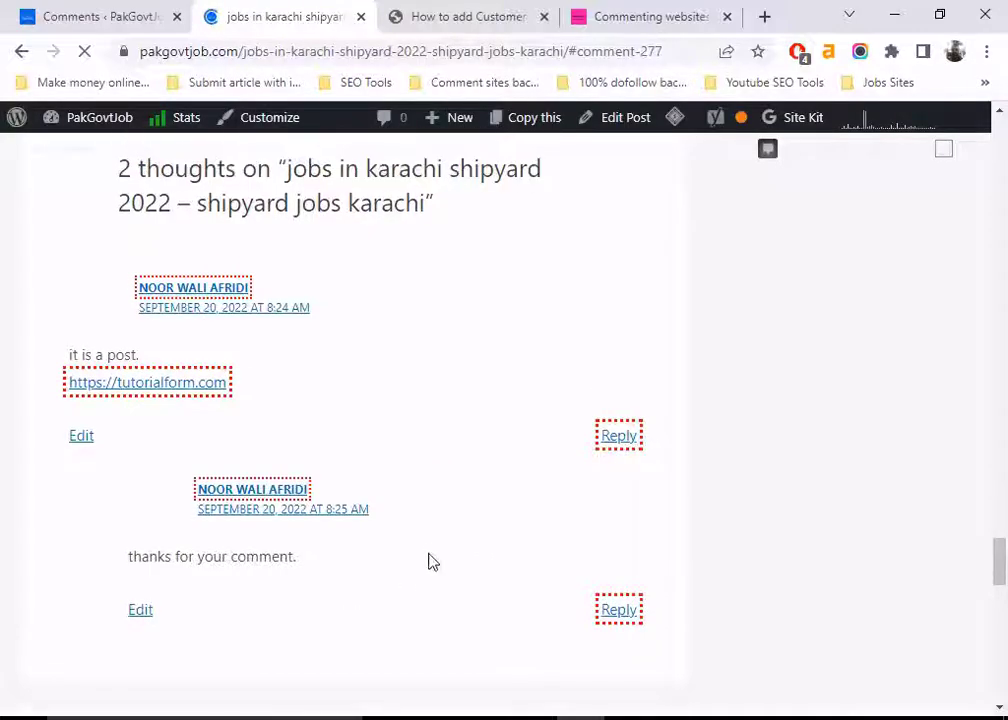
scroll(430, 558, "down", 10)
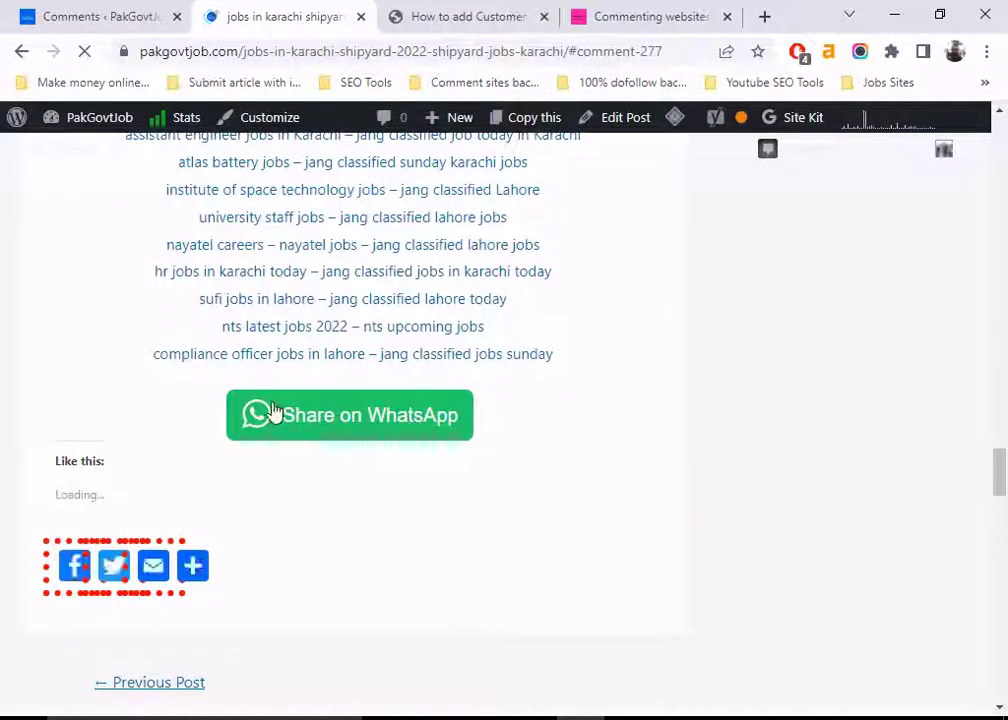
left_click(88, 8)
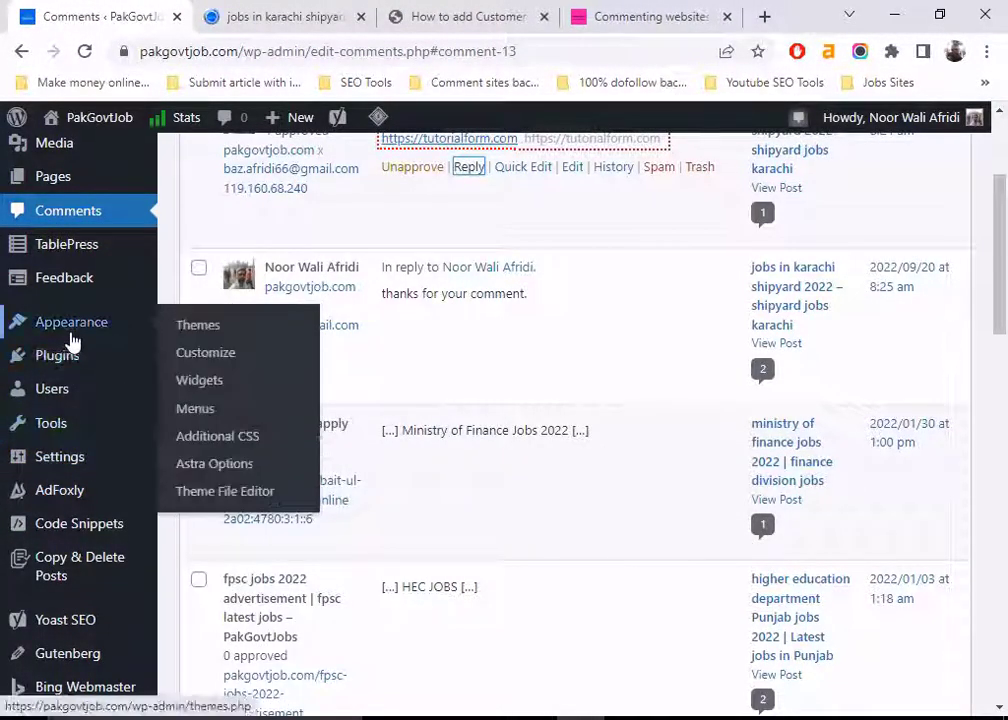
scroll(70, 340, "up", 3)
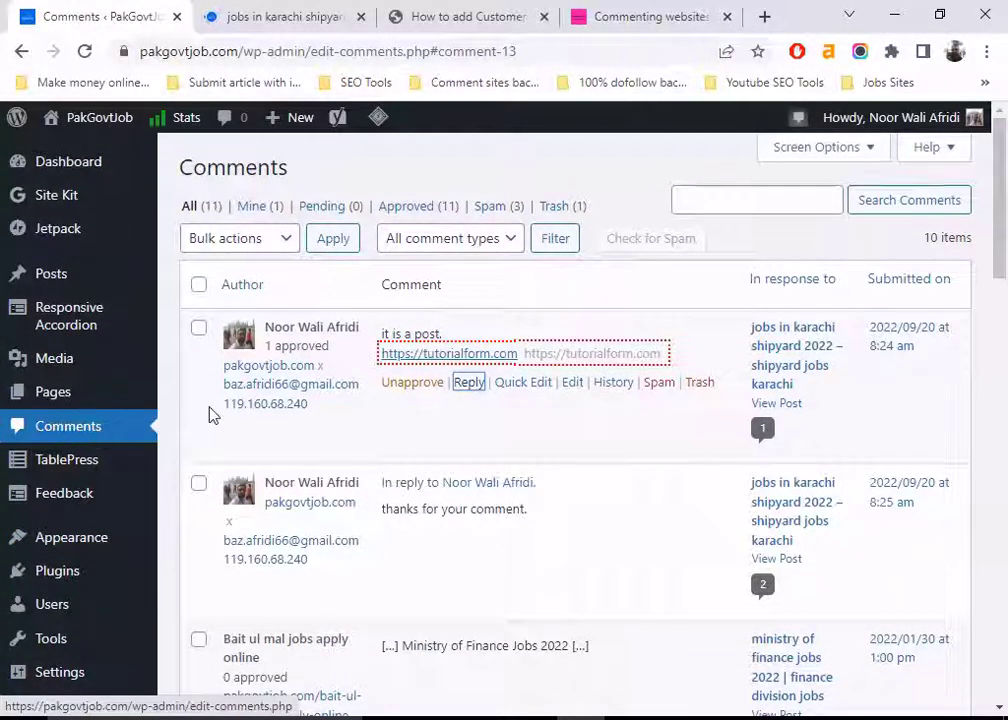